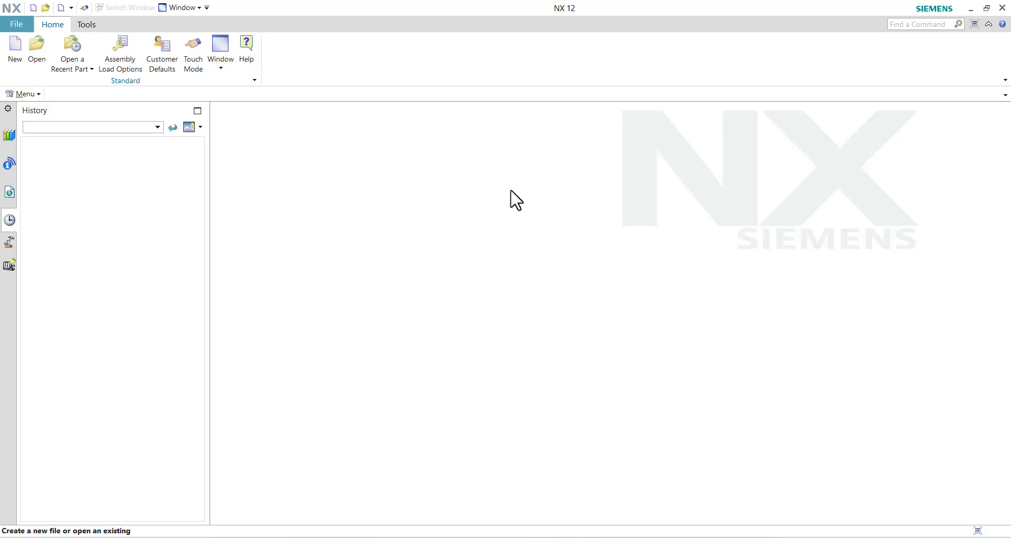
# - Create a new part in millimetres from the Model template with the file name model1.prt
pyautogui.click(16, 51)
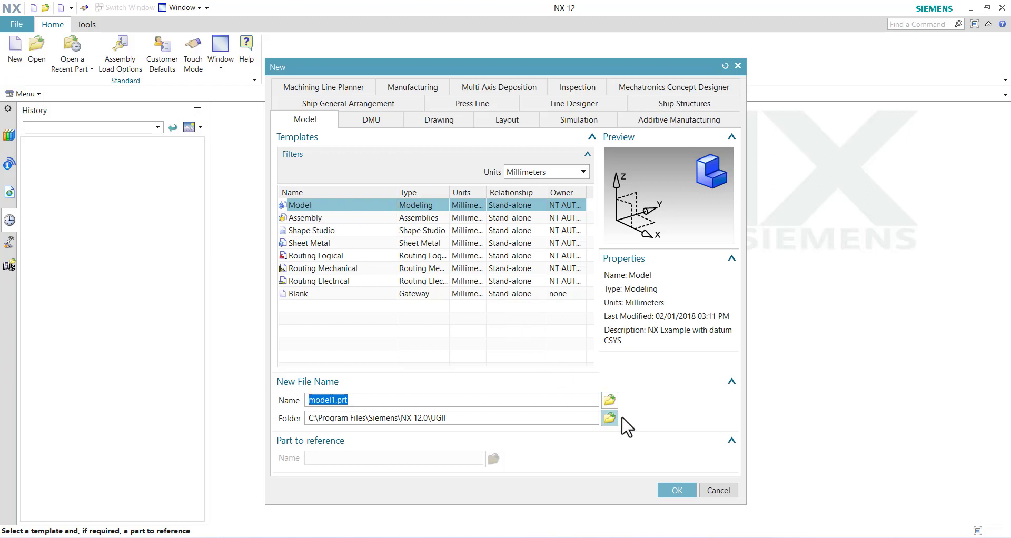
pyautogui.click(677, 489)
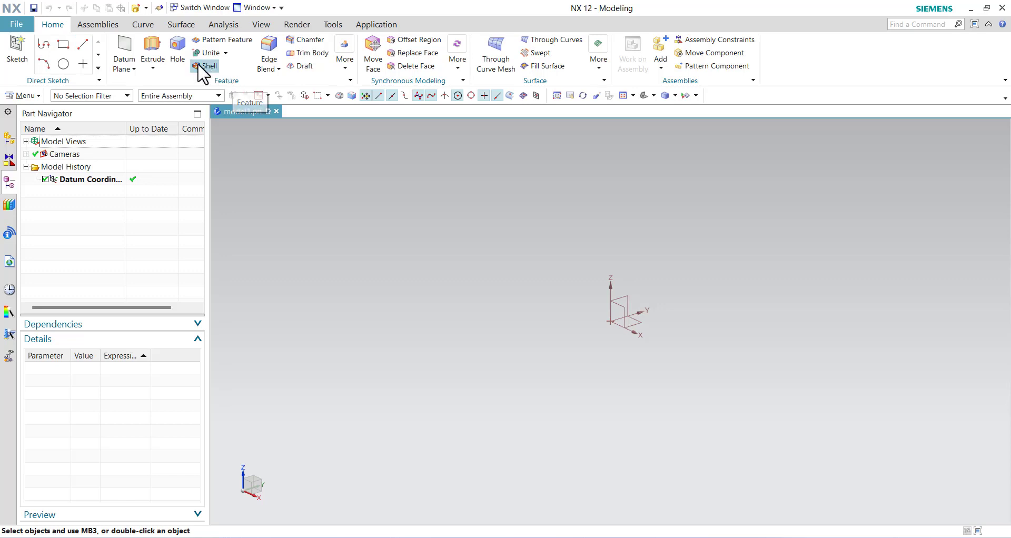
# - Start an Extrude and collapse its Direction, Limits and Boolean groups, leaving only the Section group expanded
pyautogui.click(152, 46)
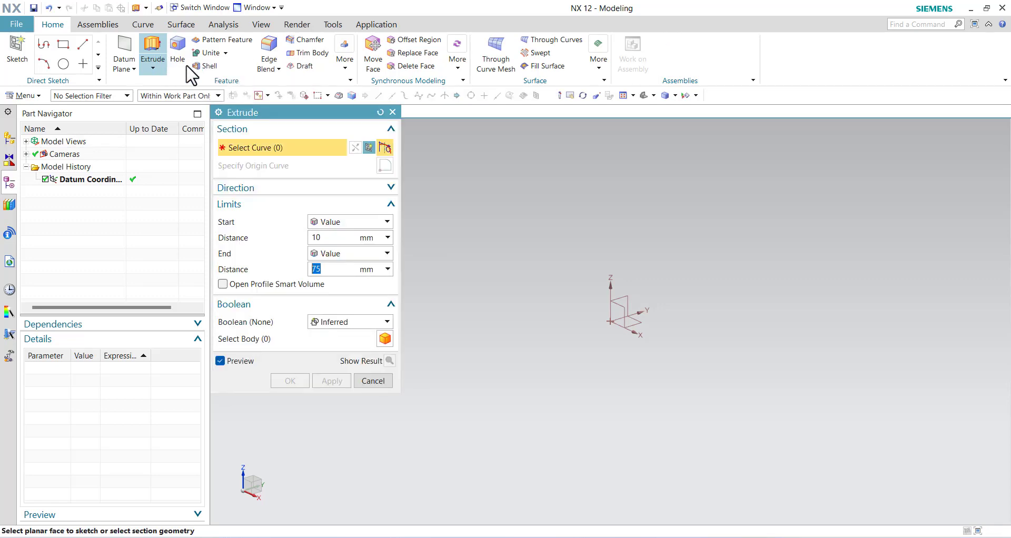
pyautogui.moveTo(267, 119); pyautogui.dragTo(314, 118)
pyautogui.click(319, 129)
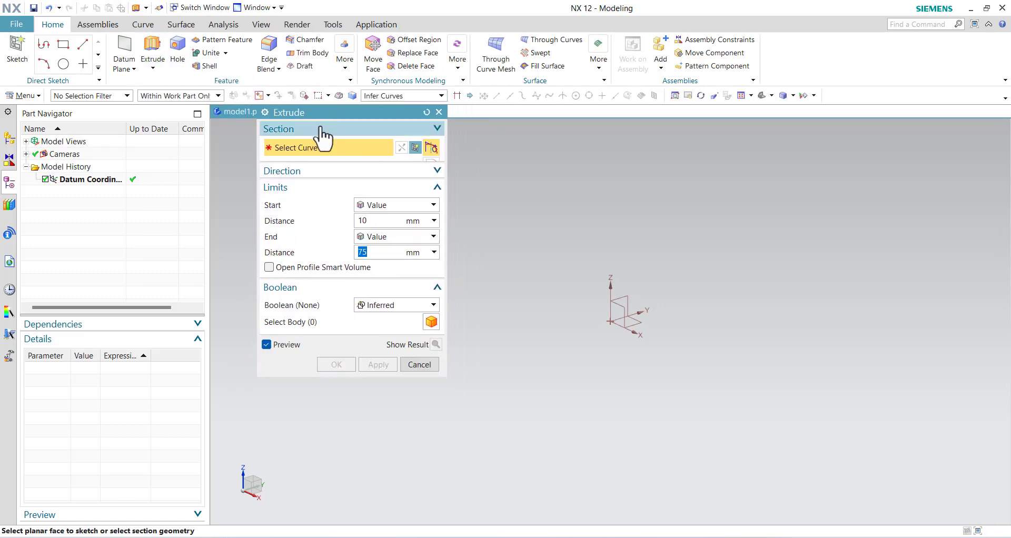
pyautogui.click(326, 149)
pyautogui.click(327, 150)
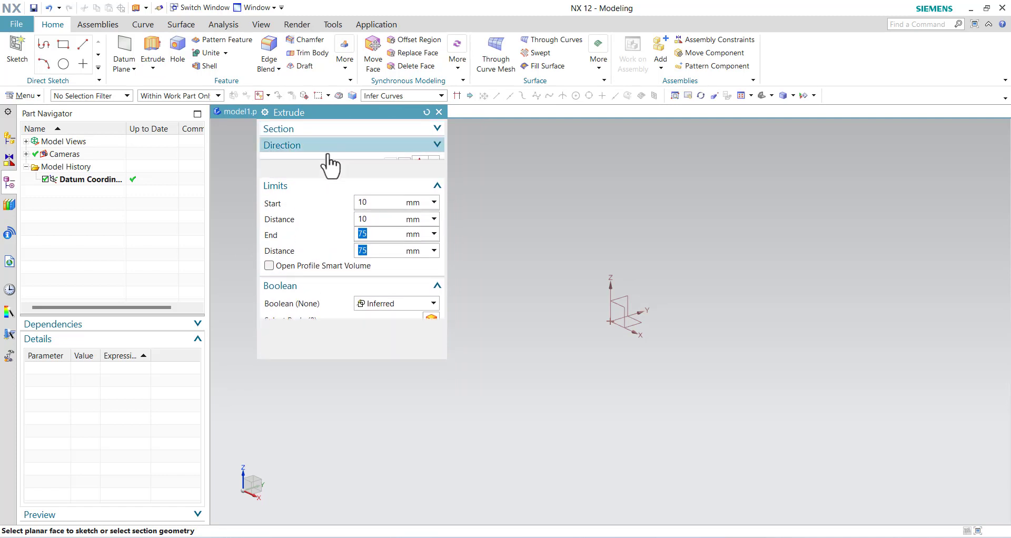
pyautogui.click(329, 164)
pyautogui.click(330, 178)
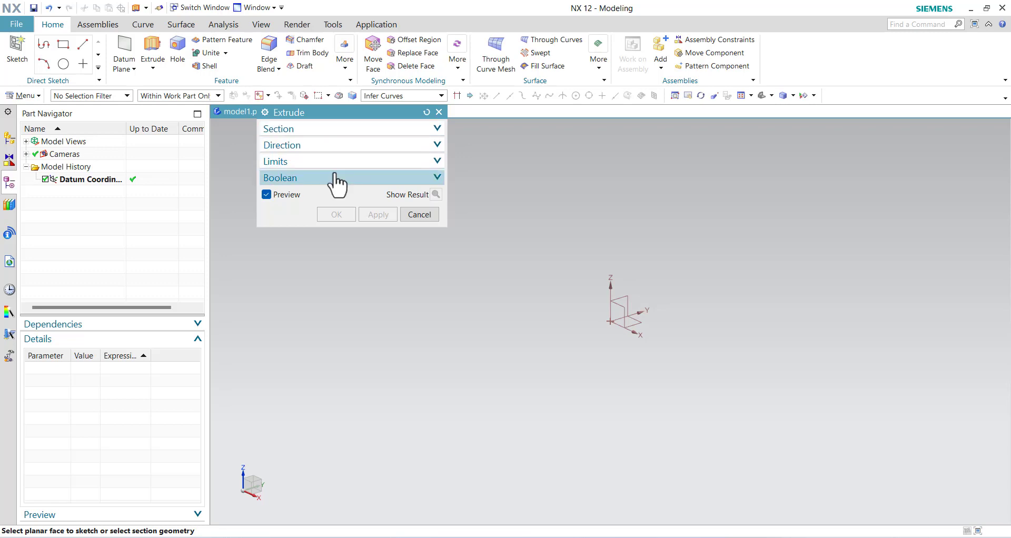
pyautogui.click(383, 133)
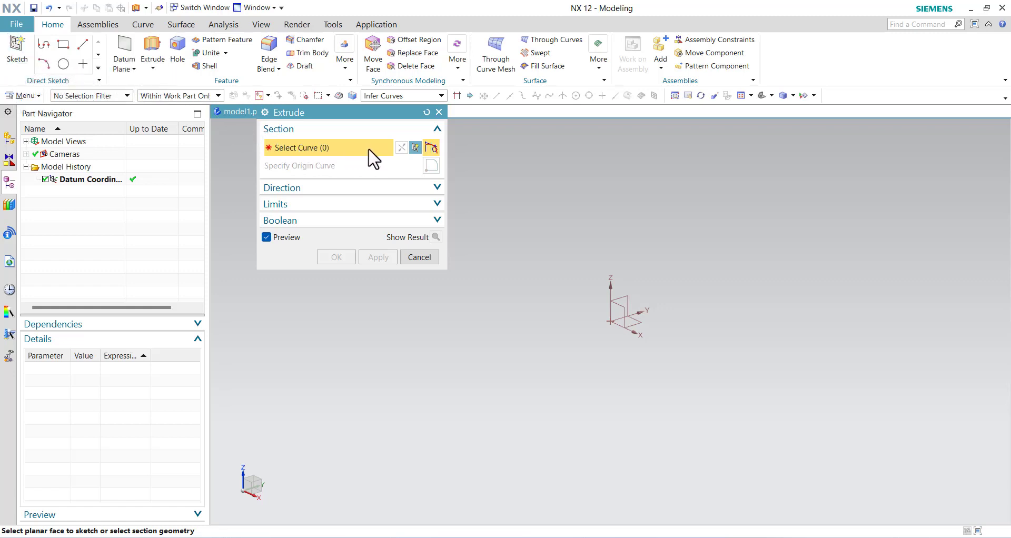
# - Create a section sketch for the extrusion on the XY plane of the datum coordinate system
pyautogui.click(411, 149)
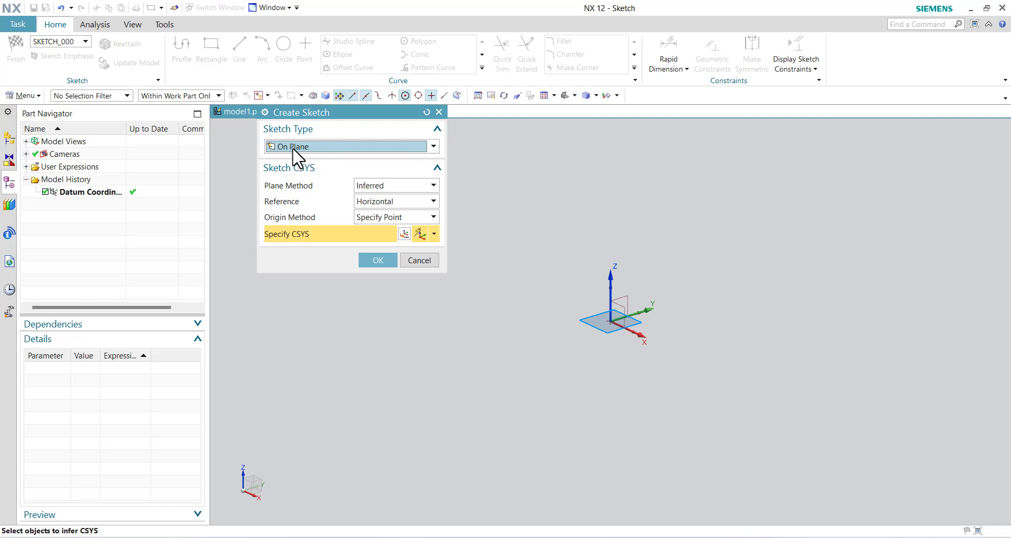
pyautogui.click(636, 320)
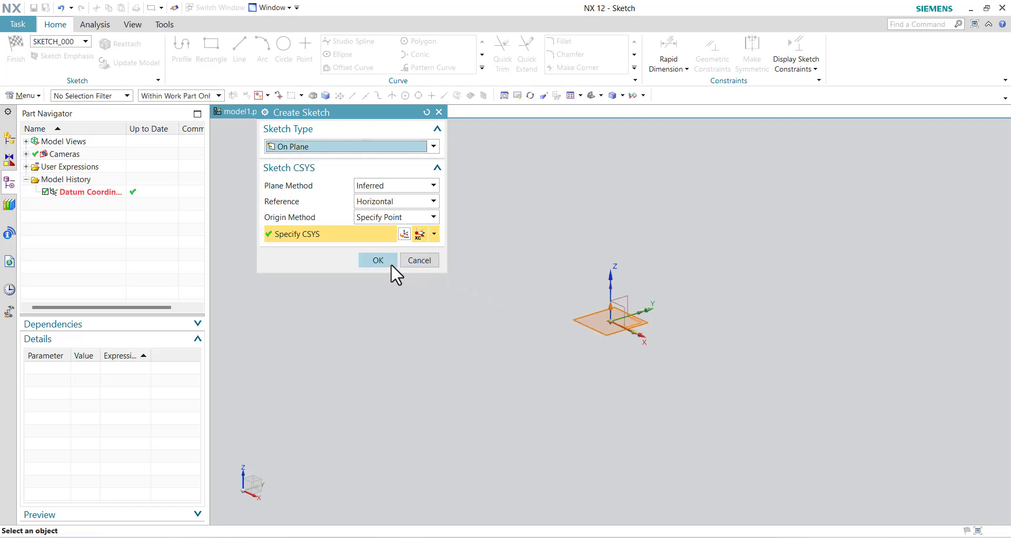
pyautogui.click(378, 260)
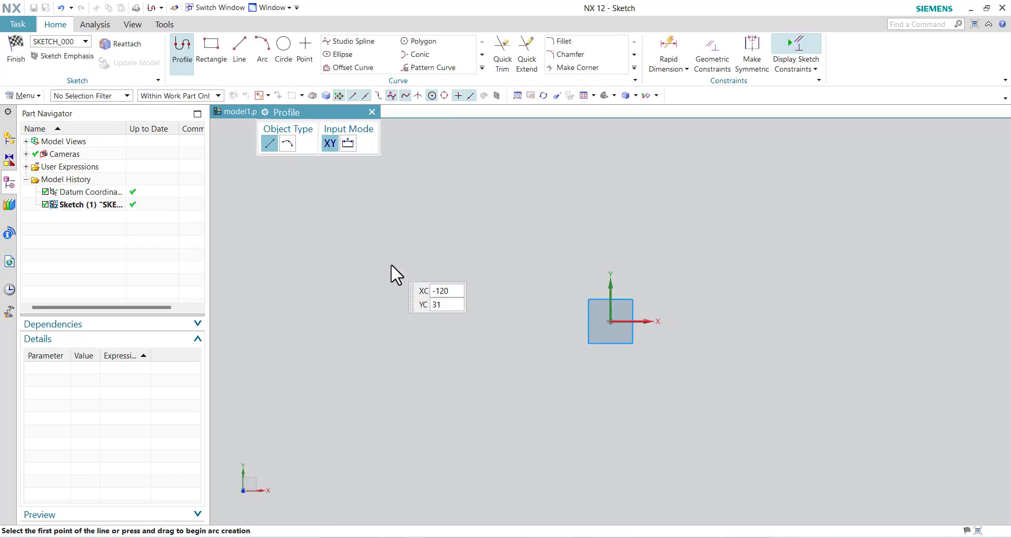
# - Sketch a two-point rectangle from the sketch origin, about 96 mm wide and 81 mm high
pyautogui.click(219, 58)
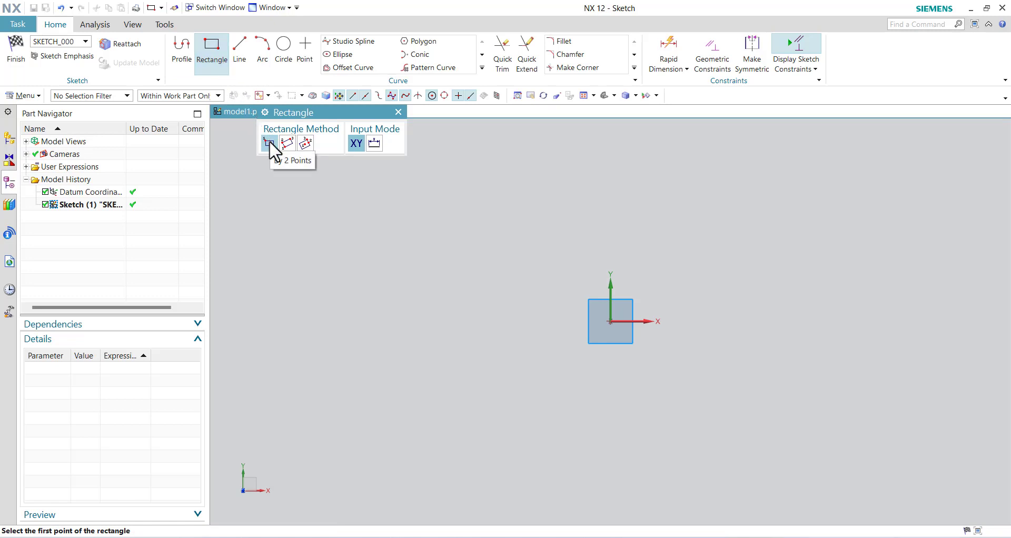
pyautogui.click(609, 319)
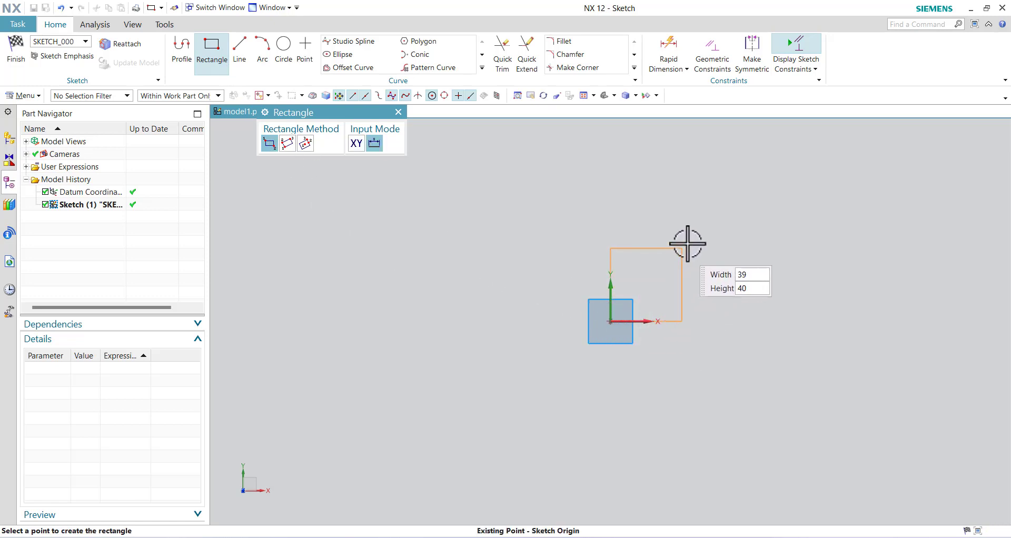
pyautogui.press('Tab')
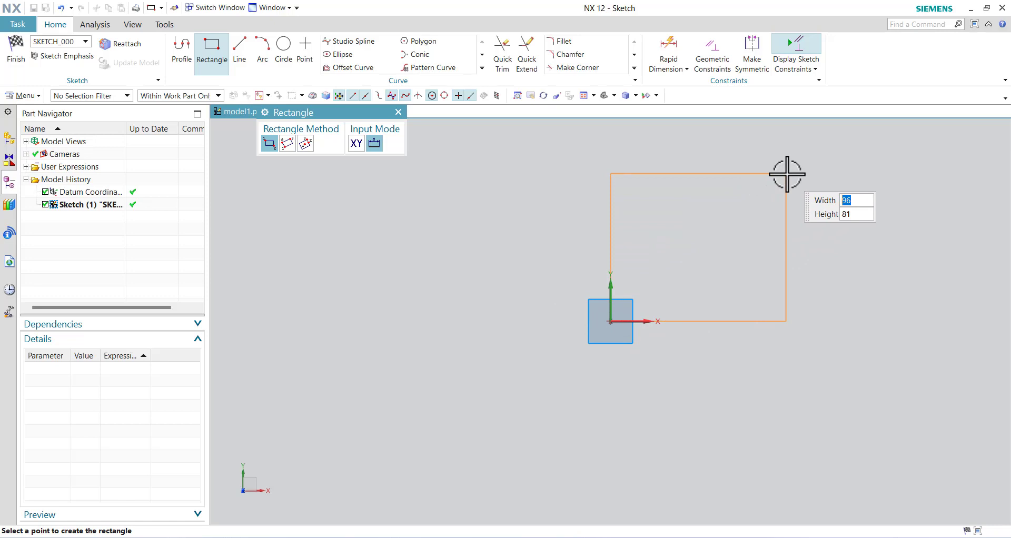
pyautogui.press('Return')
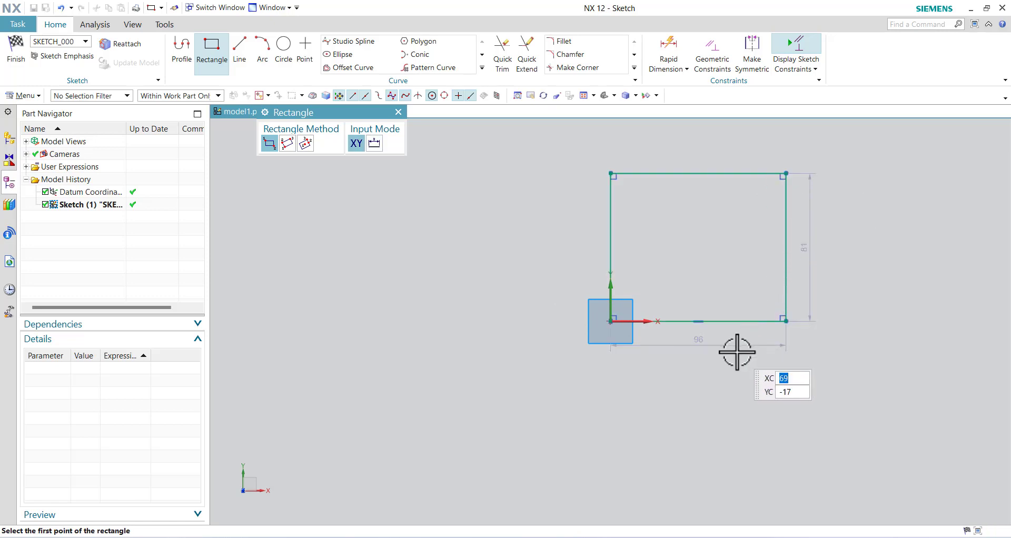
pyautogui.press('Escape')
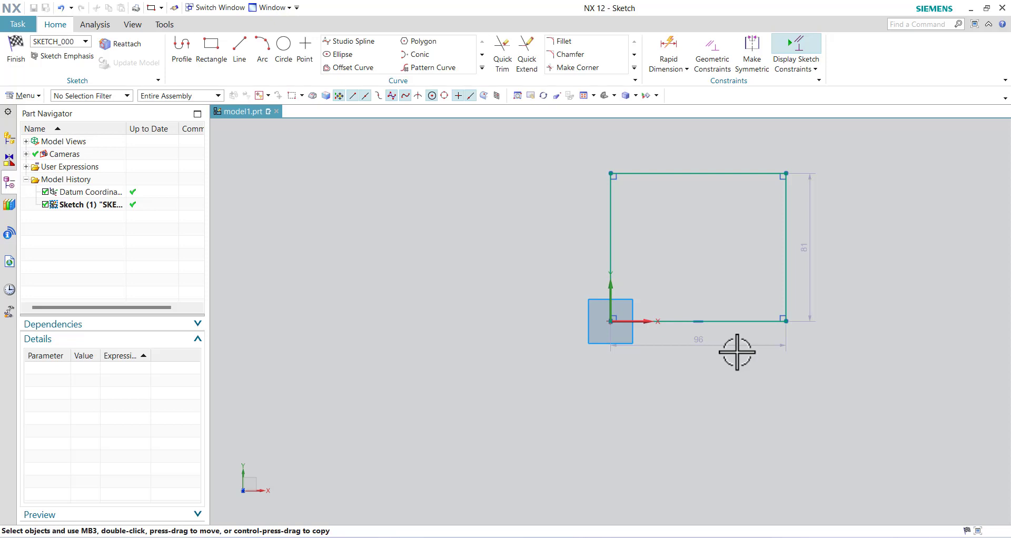
# - Set the rectangle's width to 100 mm and its height to 80 mm, and finish the sketch
pyautogui.doubleClick(699, 340)
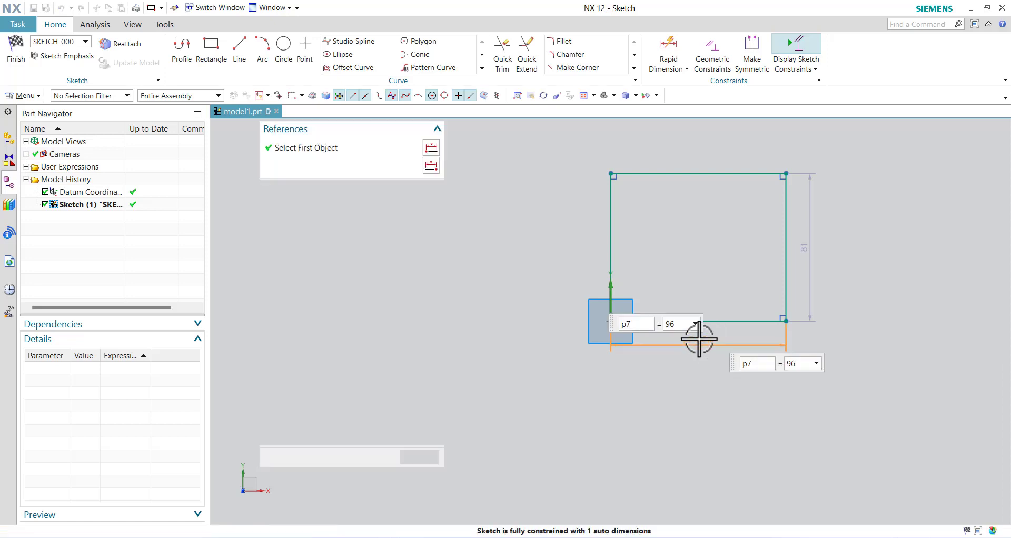
pyautogui.write('100')
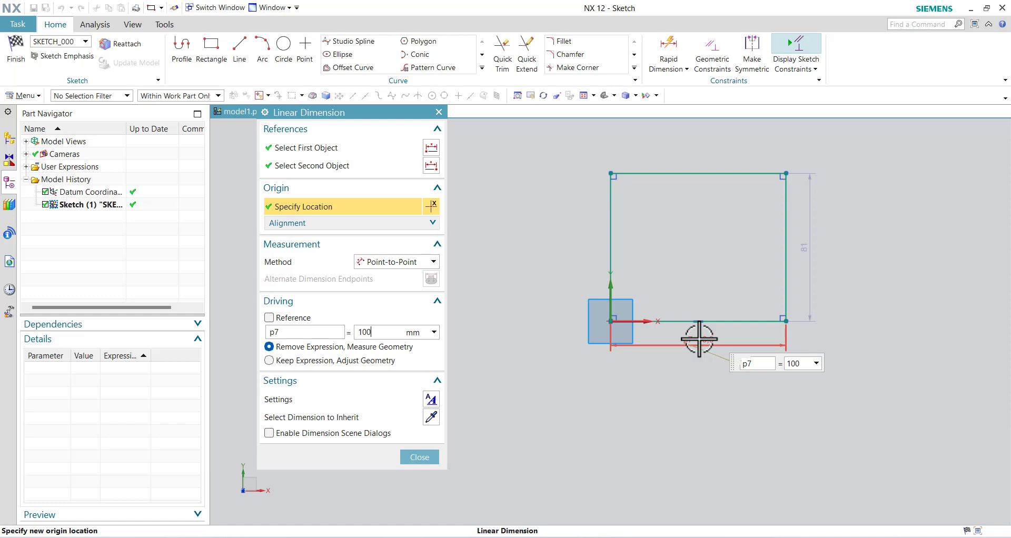
pyautogui.press('Return')
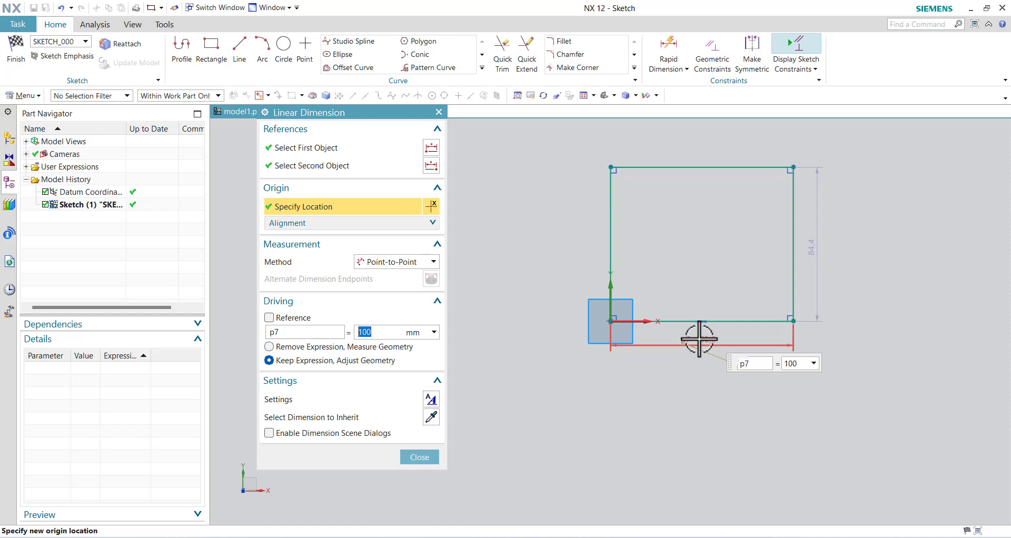
pyautogui.doubleClick(810, 245)
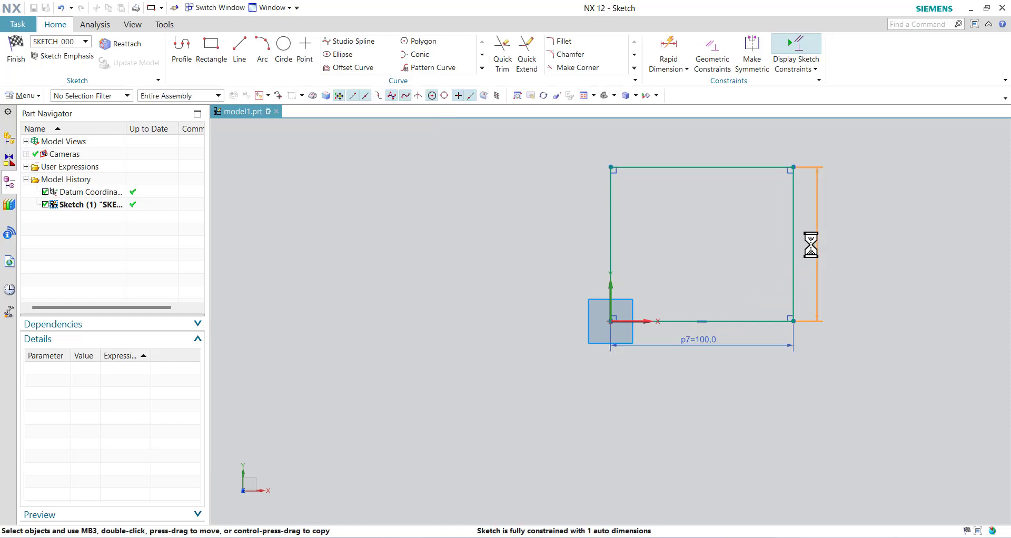
pyautogui.write('80')
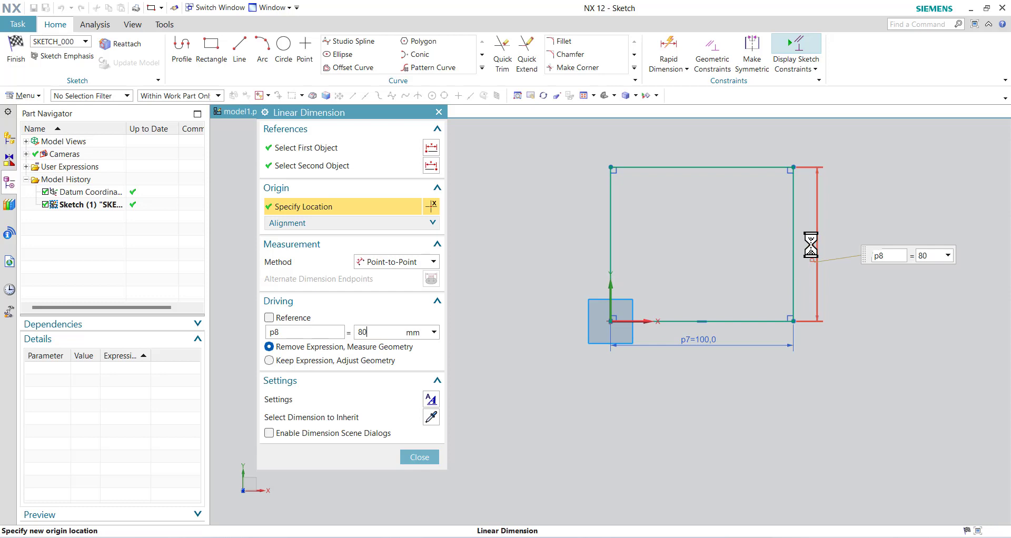
pyautogui.press('Return')
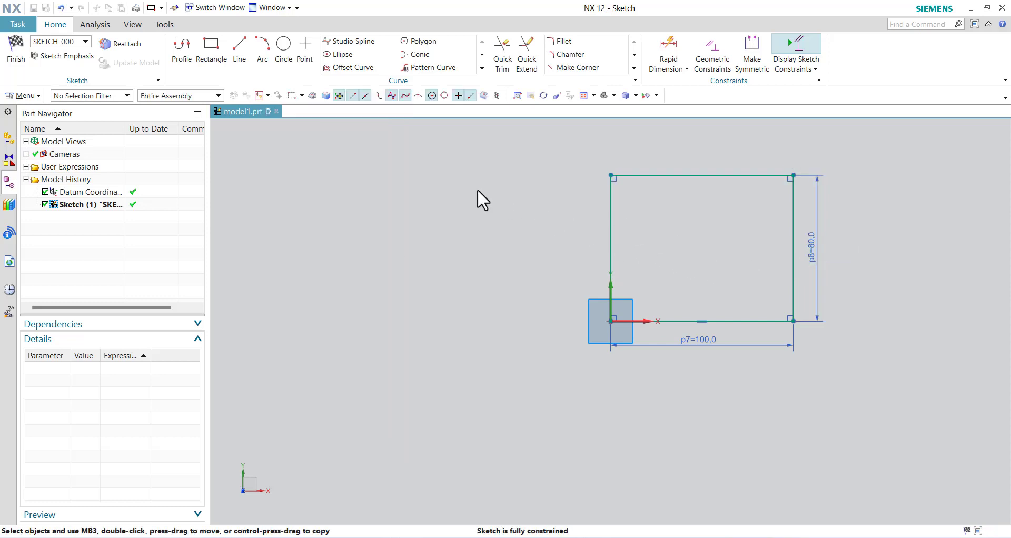
pyautogui.click(17, 62)
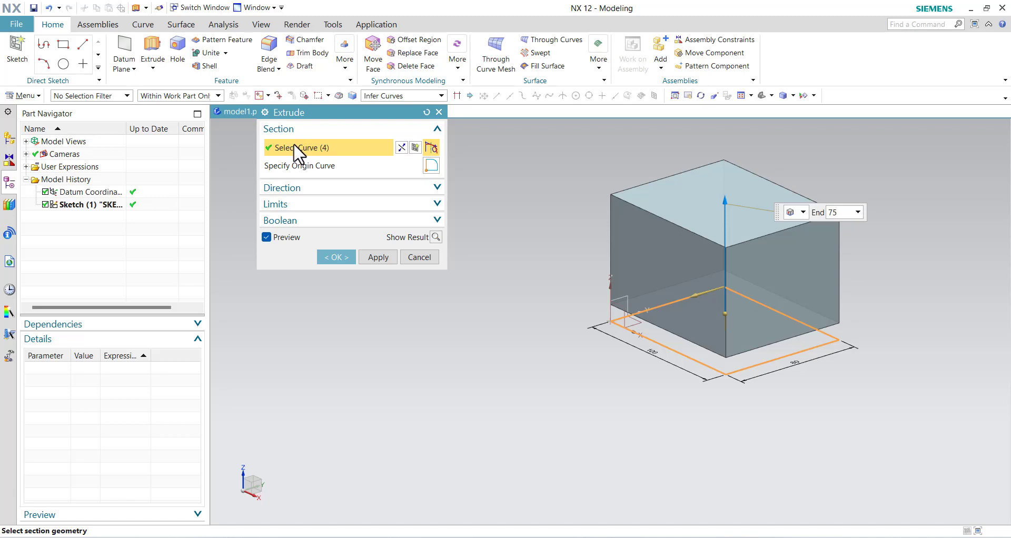
# - Expand the extrusion's direction and limit settings and set the start distance to 0 mm
pyautogui.click(327, 189)
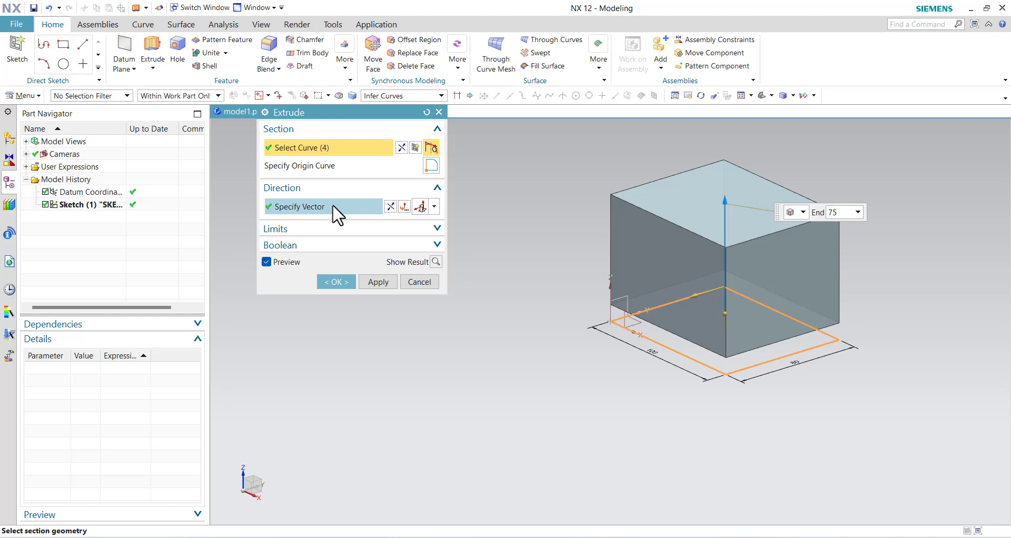
pyautogui.click(435, 208)
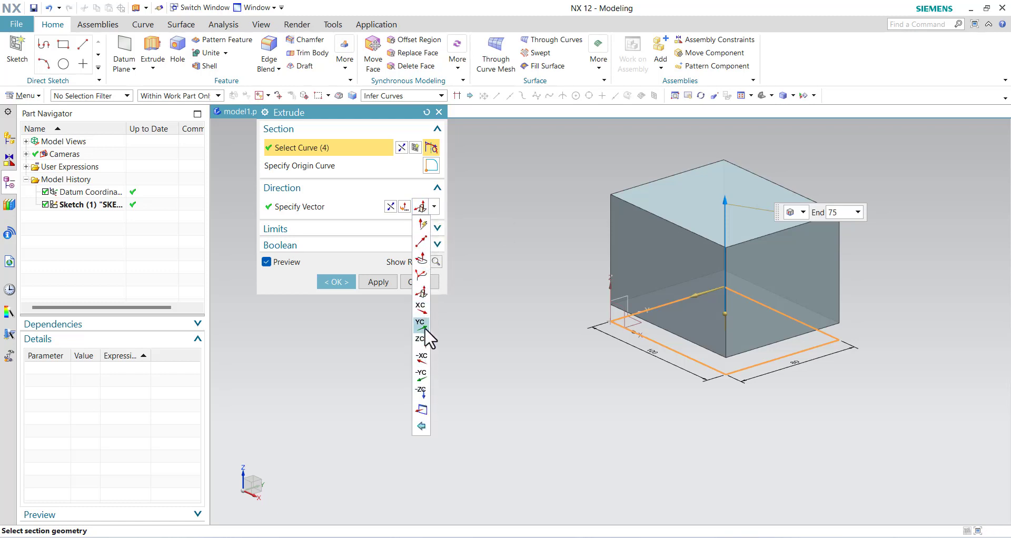
pyautogui.click(434, 208)
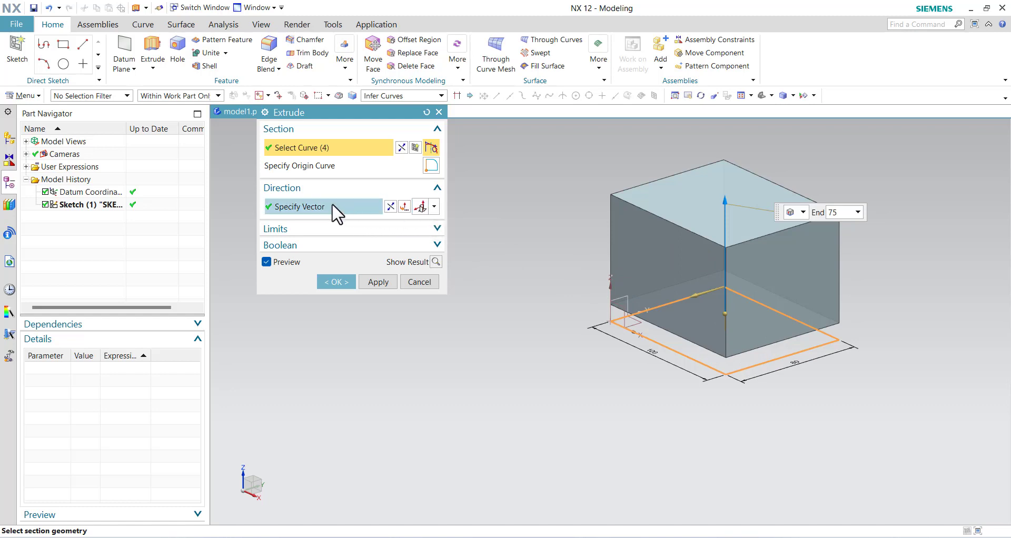
pyautogui.click(339, 231)
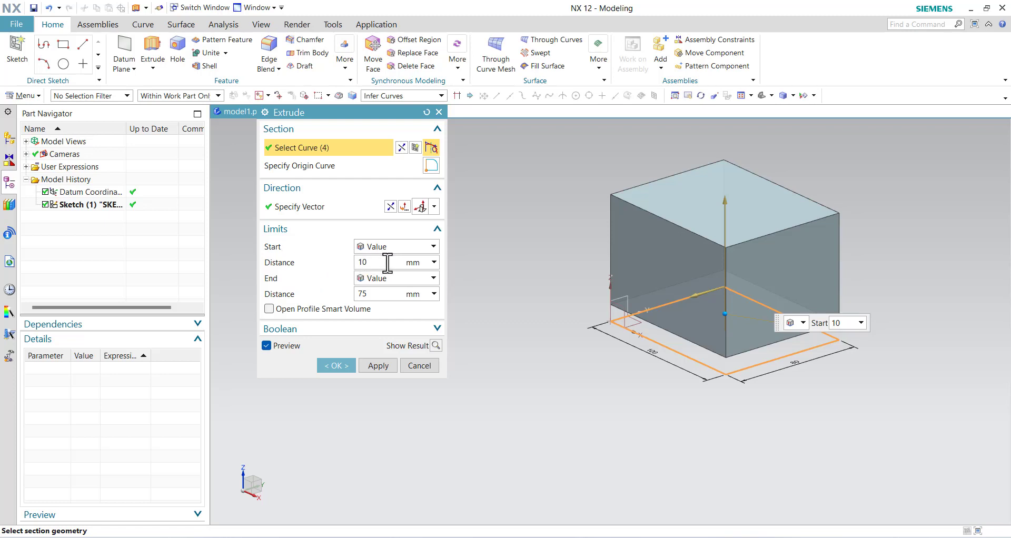
pyautogui.doubleClick(358, 262)
pyautogui.doubleClick(362, 293)
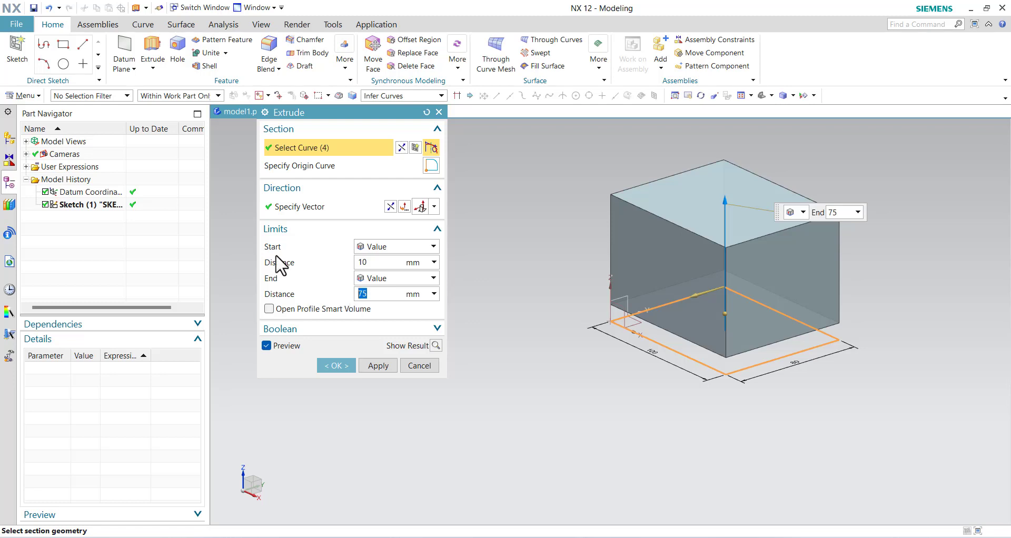
pyautogui.doubleClick(366, 263)
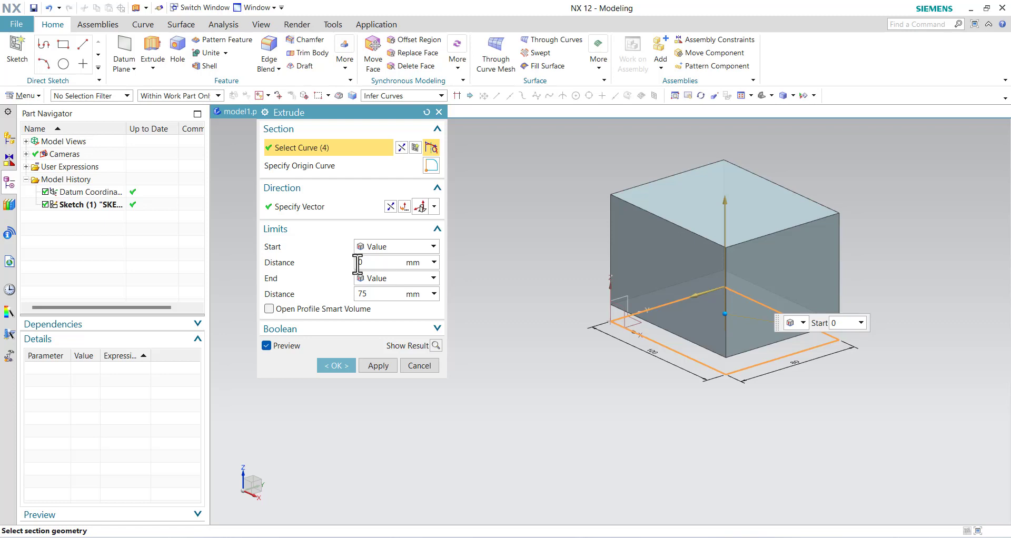
pyautogui.write('0')
pyautogui.press('Return')
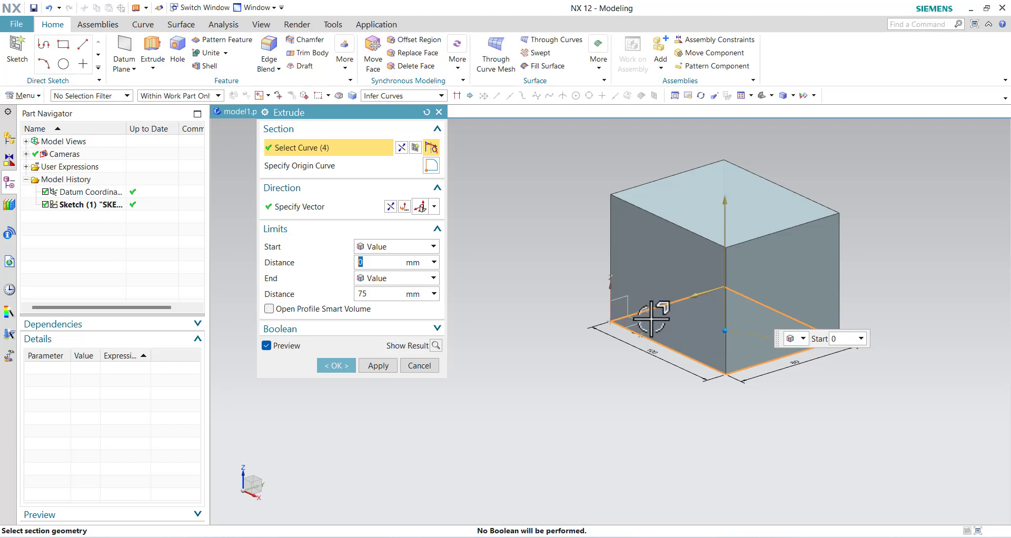
# - Show the extrusion result and create the 75 mm high block from the rectangle
pyautogui.click(435, 346)
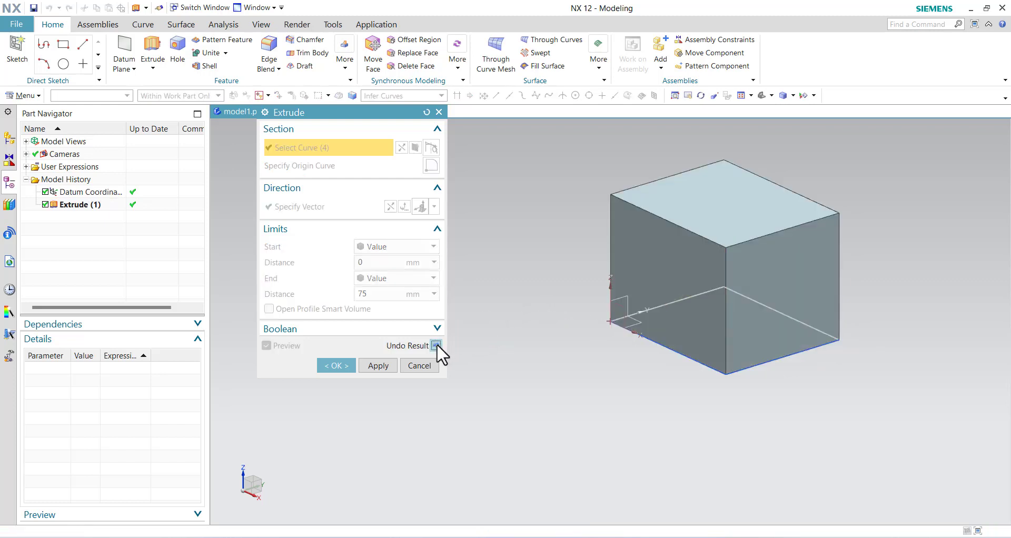
pyautogui.click(347, 366)
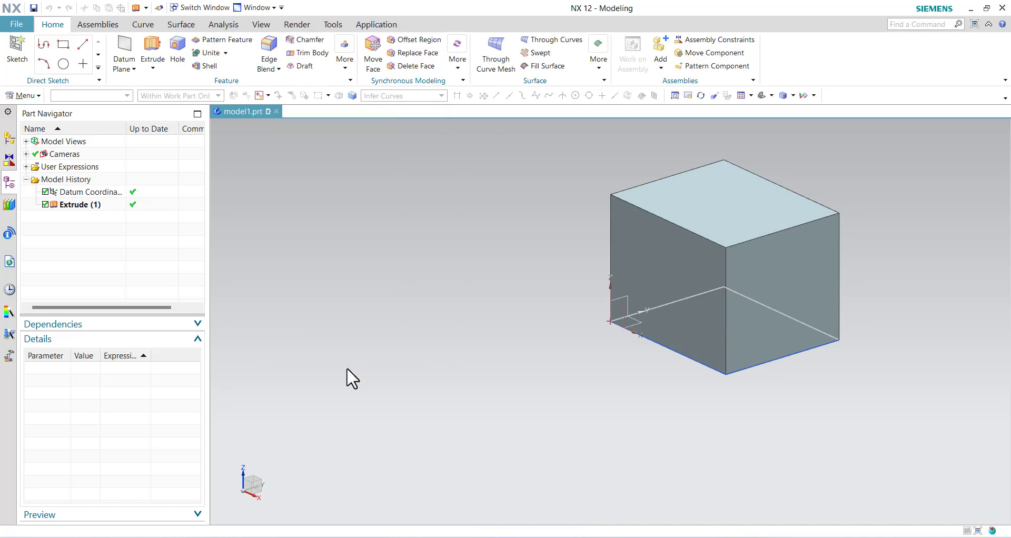
pyautogui.hotkey('ctrl', 'f')
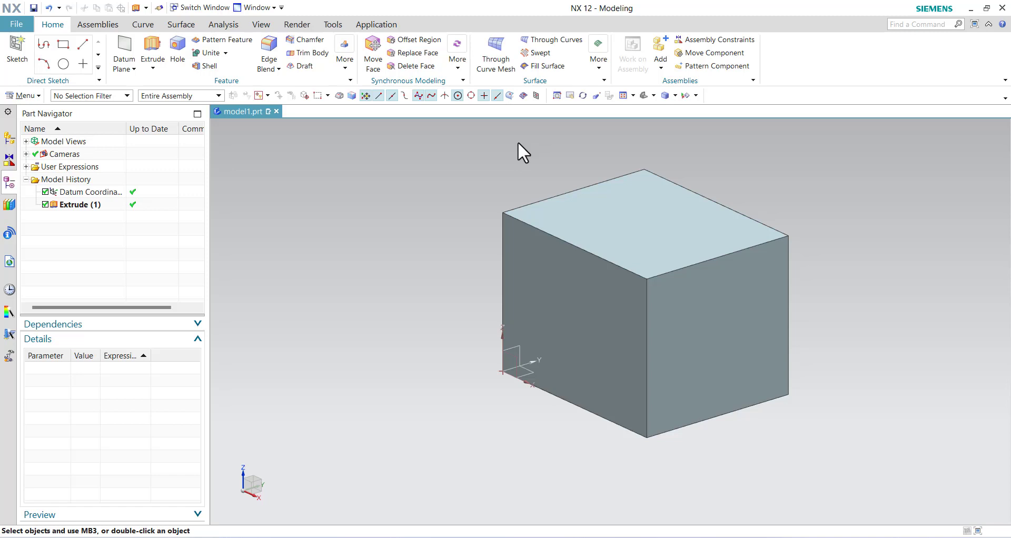
# - Start a new extrusion, expand its Boolean settings, and create its section sketch on the block's top face
pyautogui.click(163, 49)
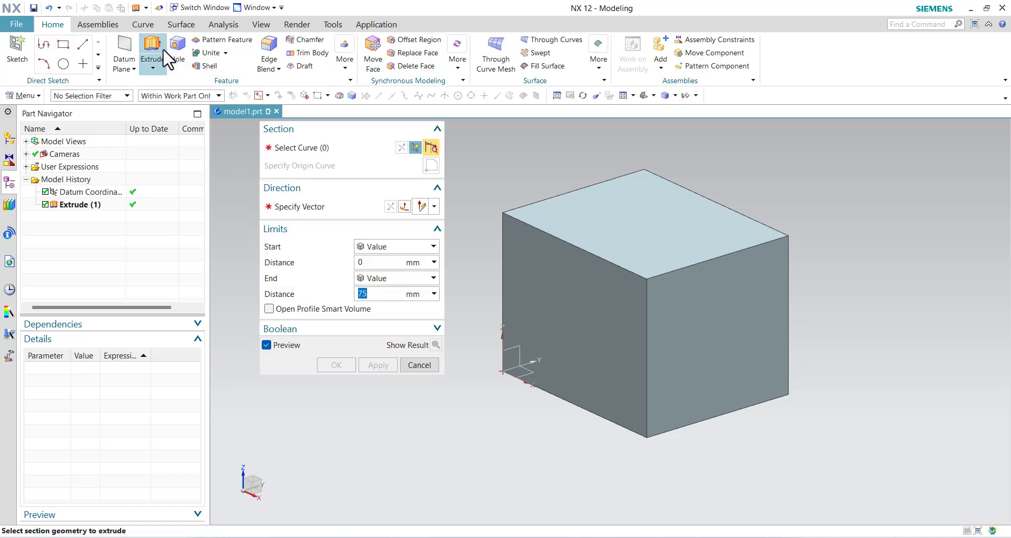
pyautogui.click(306, 332)
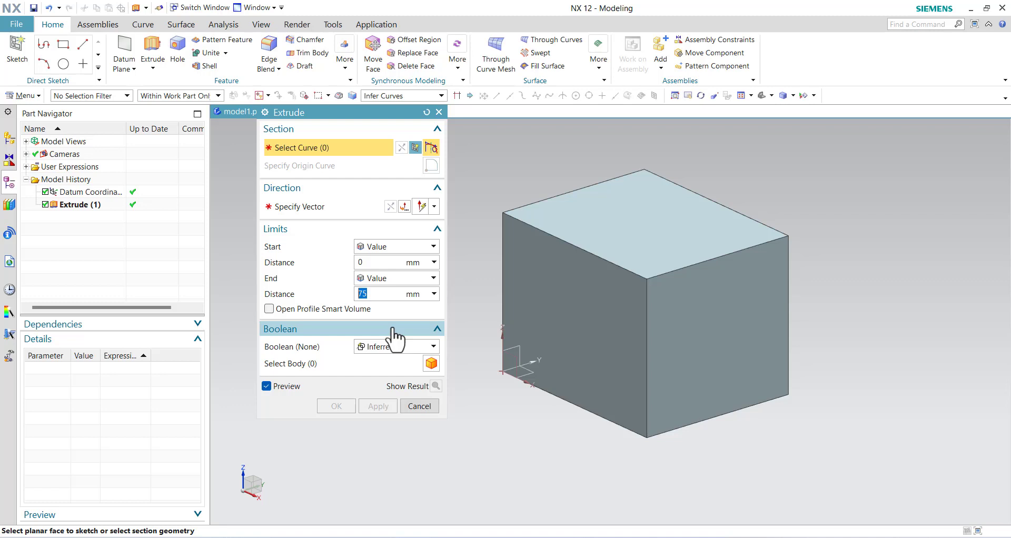
pyautogui.click(630, 219)
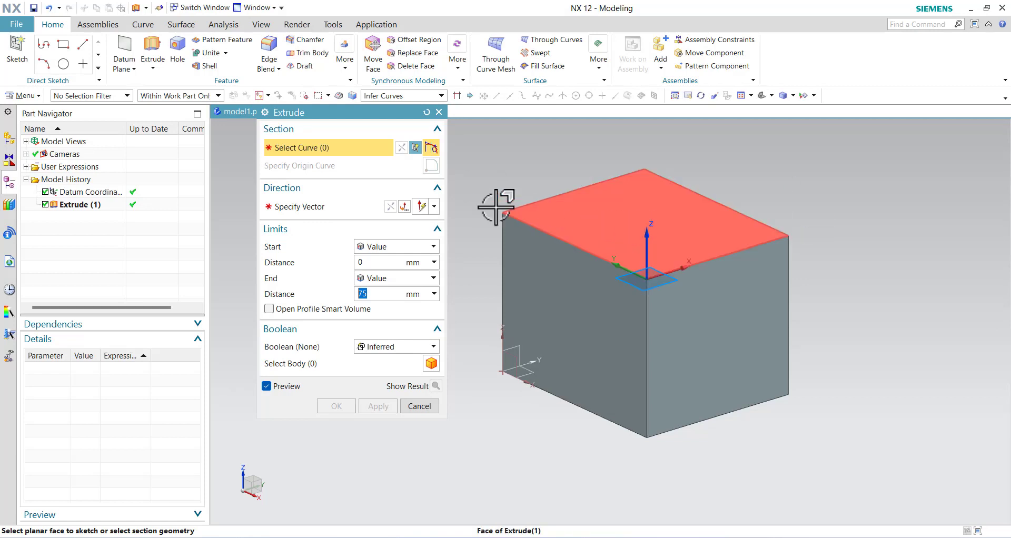
pyautogui.click(415, 147)
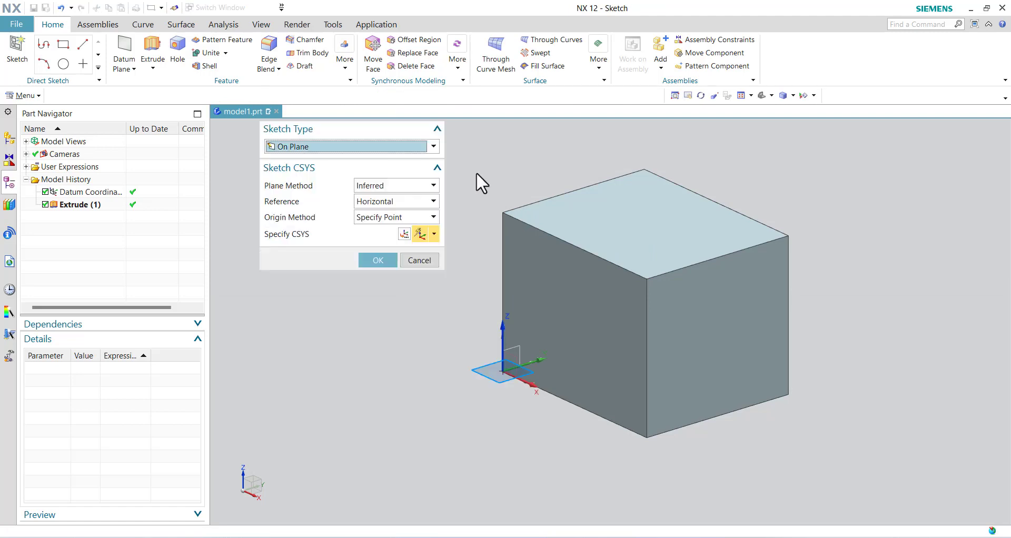
pyautogui.click(626, 220)
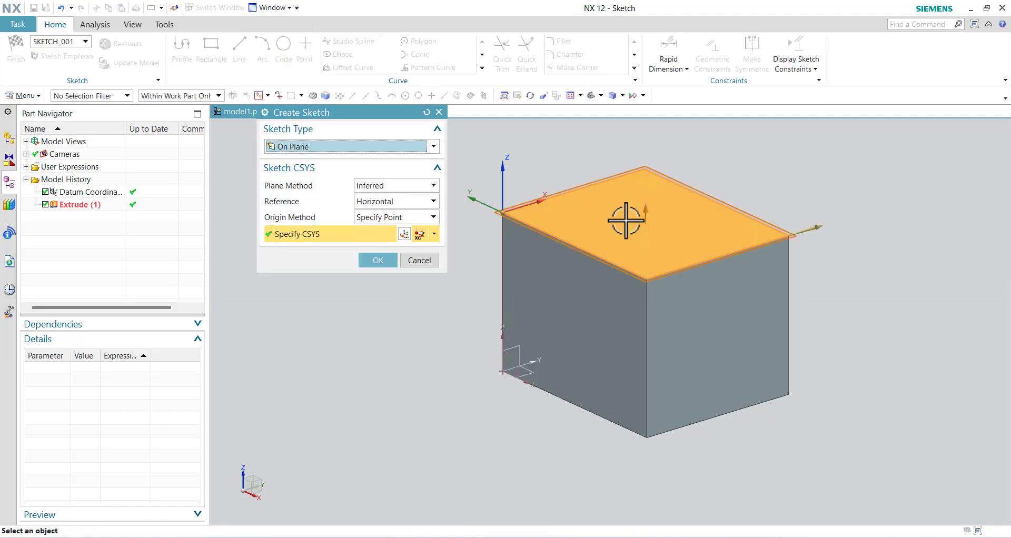
pyautogui.click(377, 259)
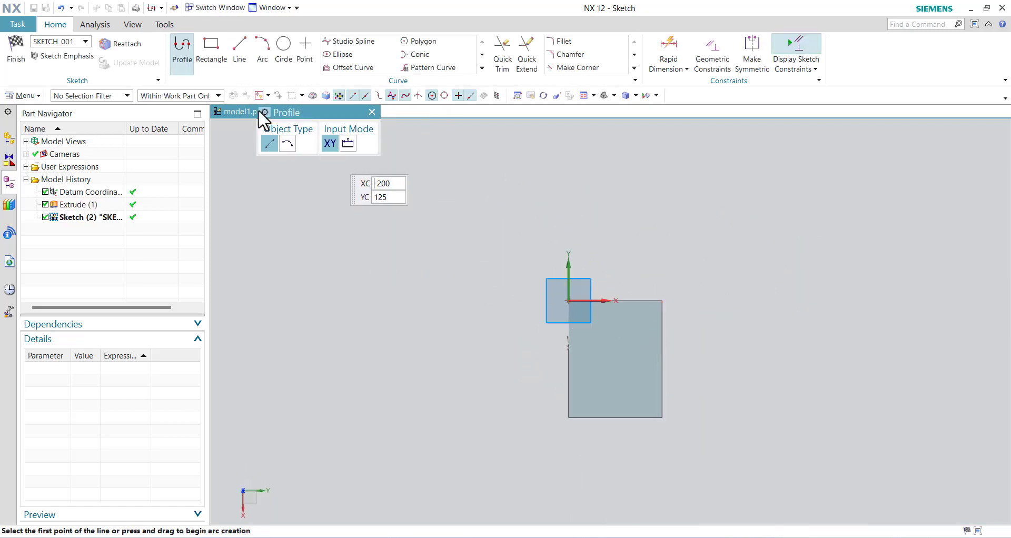
# - Sketch a circle about 44 mm in diameter near the middle of the top face and move its diameter dimension outside the block
pyautogui.click(284, 46)
pyautogui.scroll(3, 632, 379)
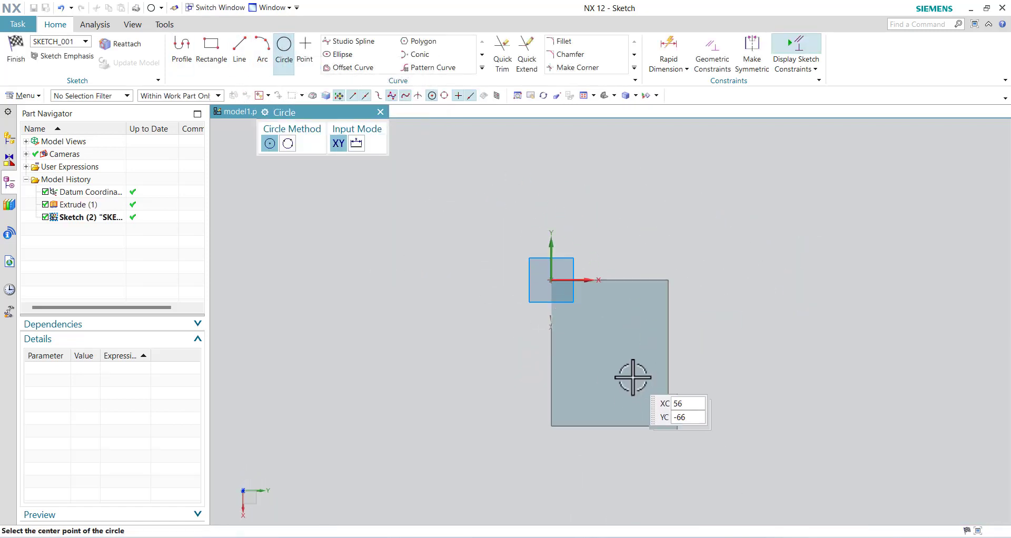
pyautogui.click(603, 343)
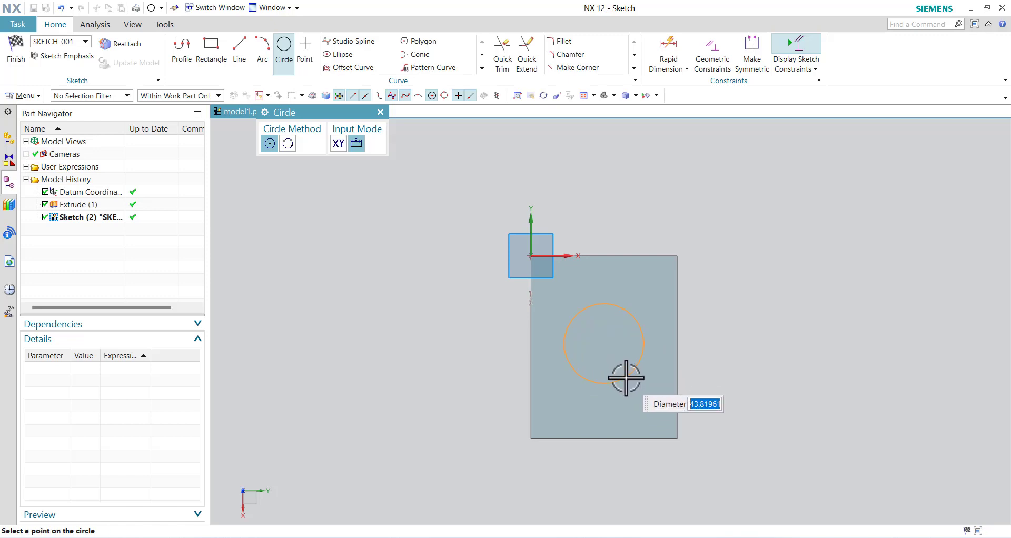
pyautogui.click(627, 377)
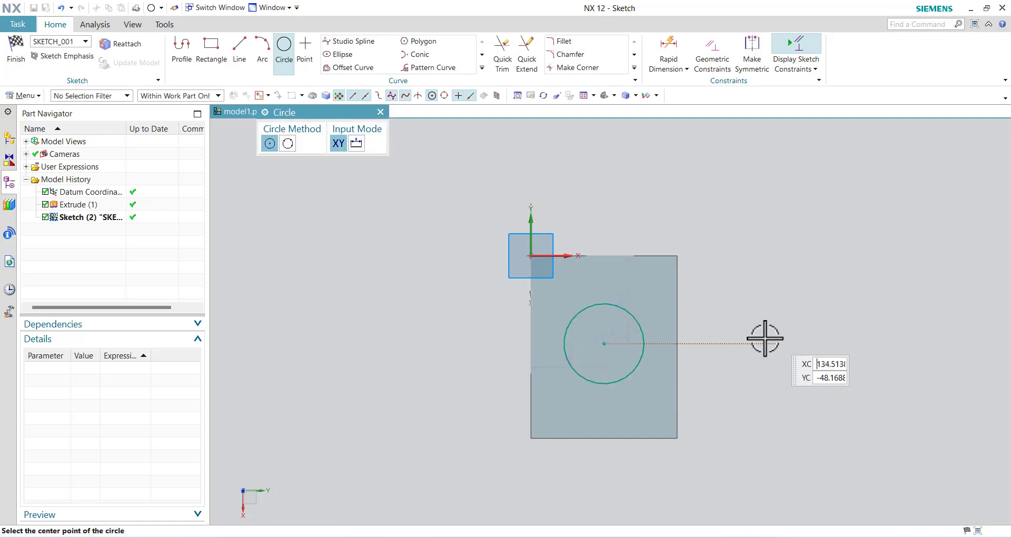
pyautogui.press('Escape')
pyautogui.moveTo(597, 337); pyautogui.dragTo(732, 302)
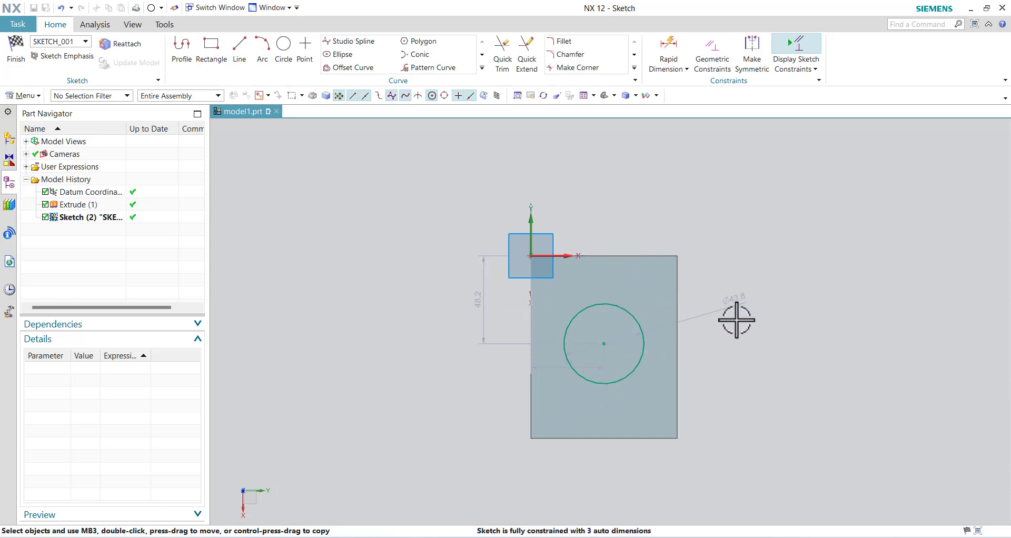
# - Position the circle's center 50 mm from the sketch's X axis and 40 mm from its Y axis
pyautogui.click(477, 297)
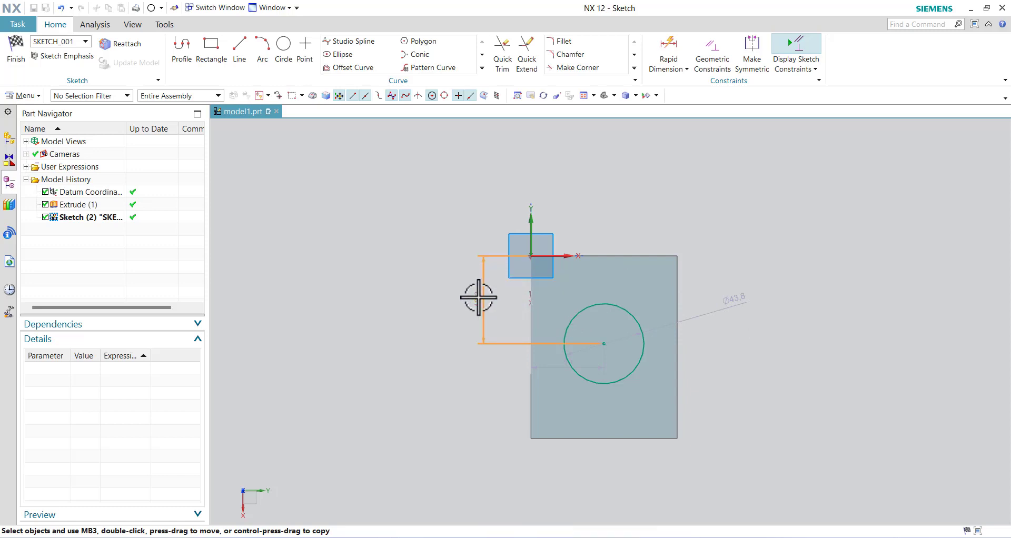
pyautogui.doubleClick(477, 297)
pyautogui.write('50')
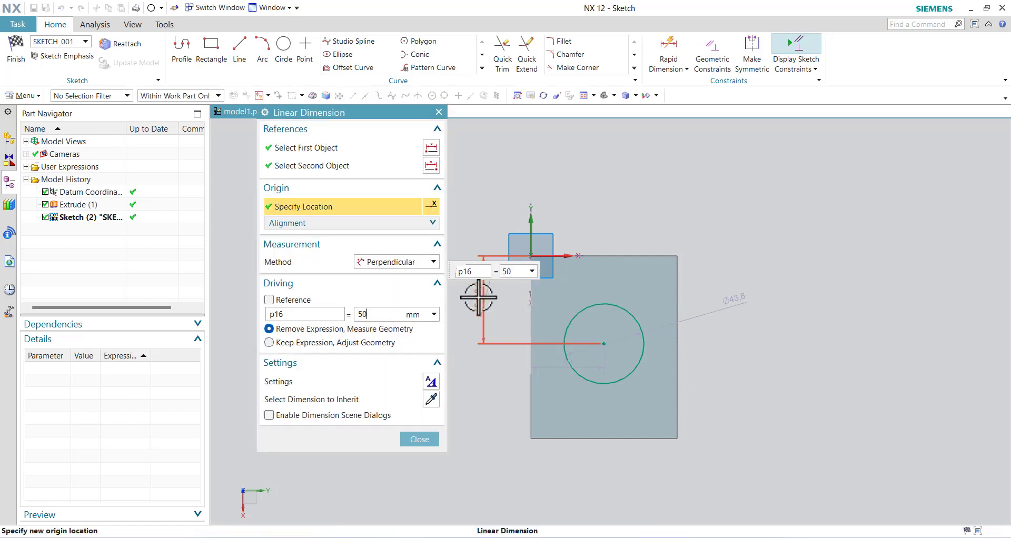
pyautogui.press('Return')
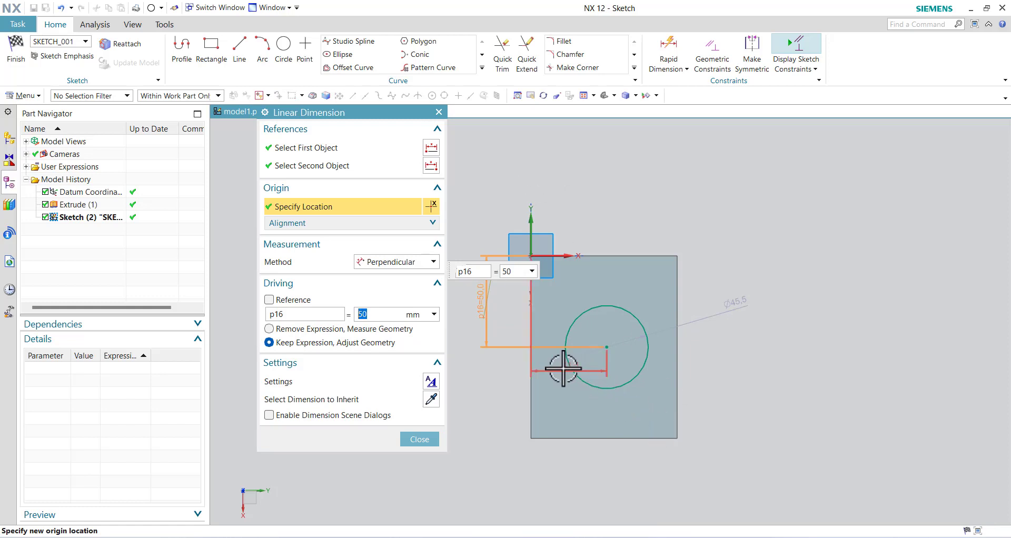
pyautogui.doubleClick(563, 369)
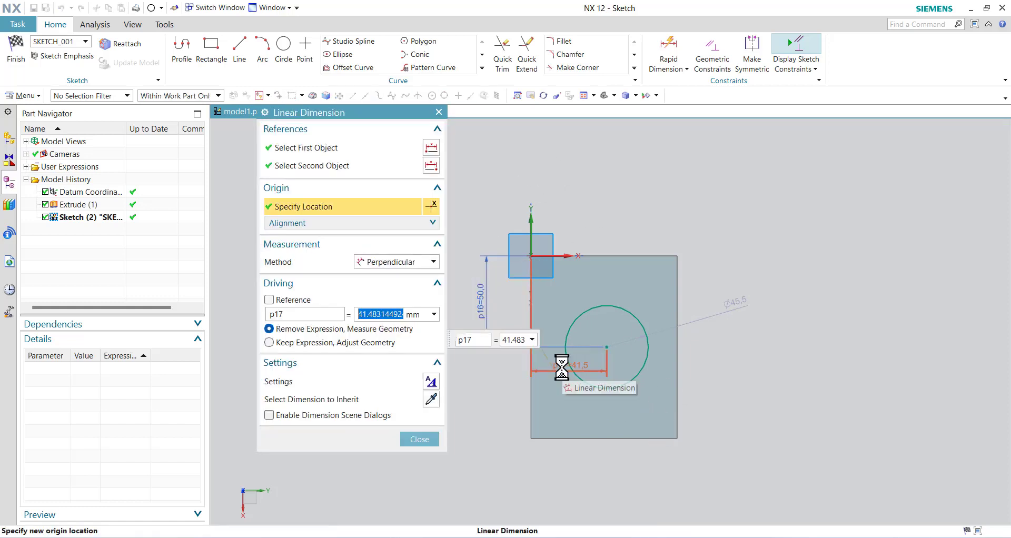
pyautogui.write('40')
pyautogui.press('Return')
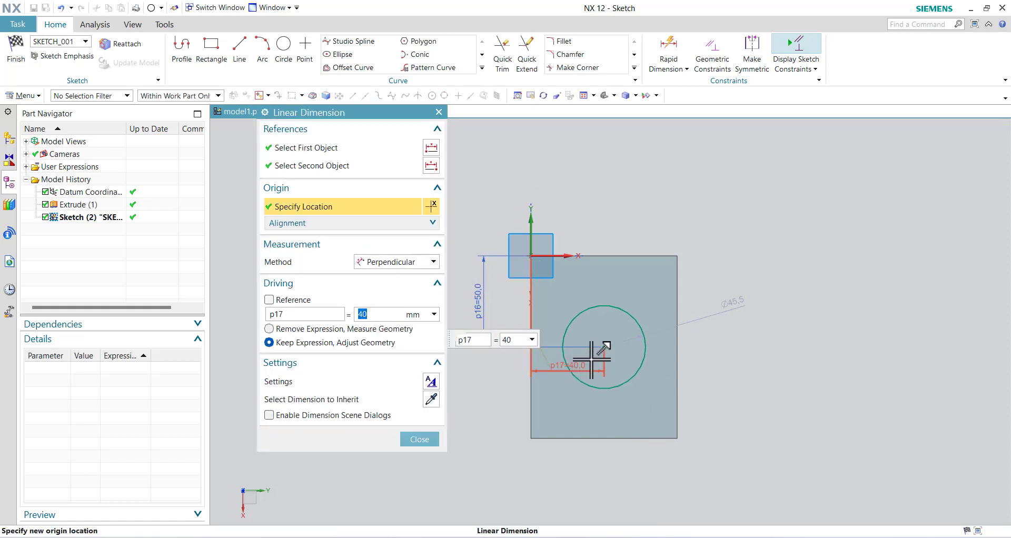
# - Set the circle's diameter to 40 mm and finish the sketch
pyautogui.doubleClick(727, 299)
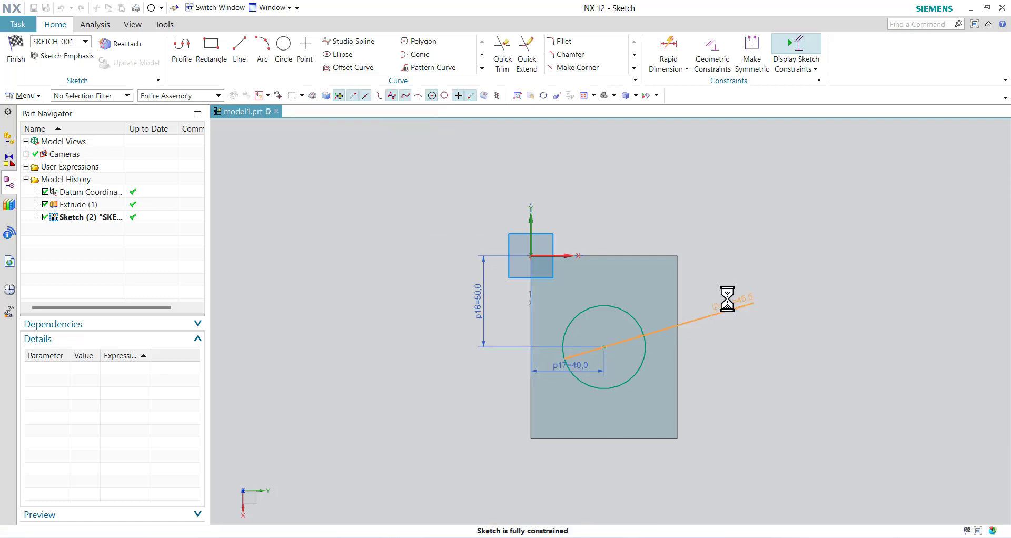
pyautogui.write('40')
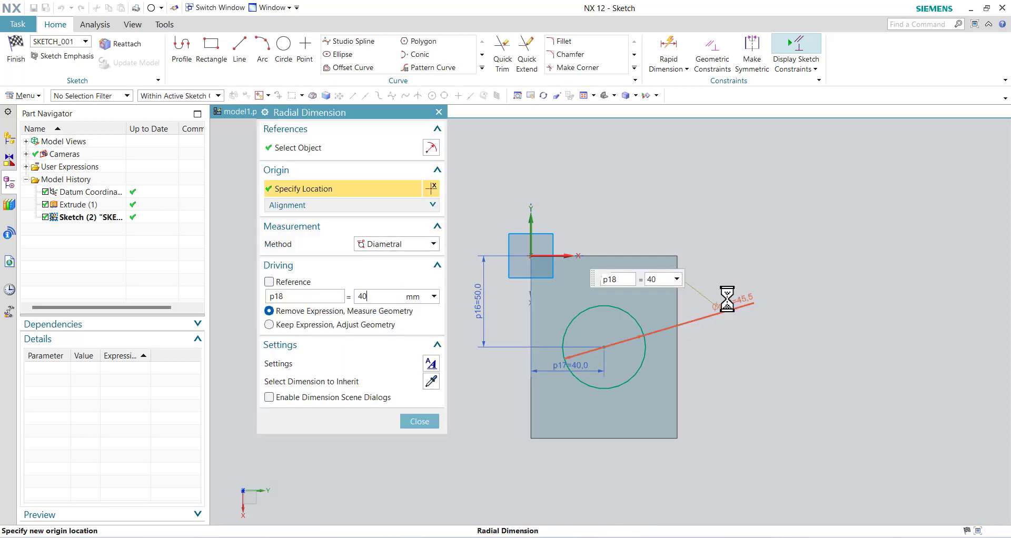
pyautogui.press('Return')
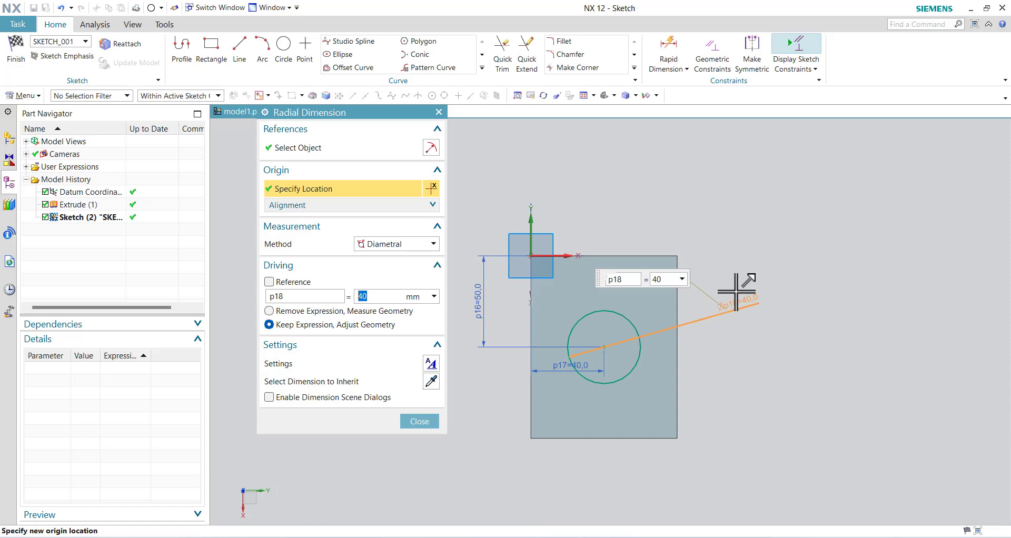
pyautogui.click(419, 422)
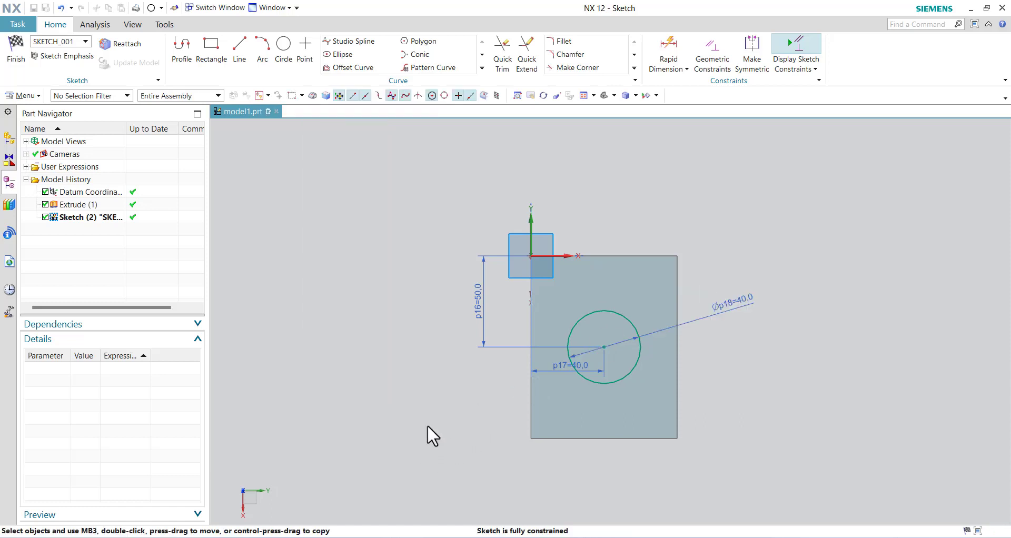
pyautogui.click(18, 57)
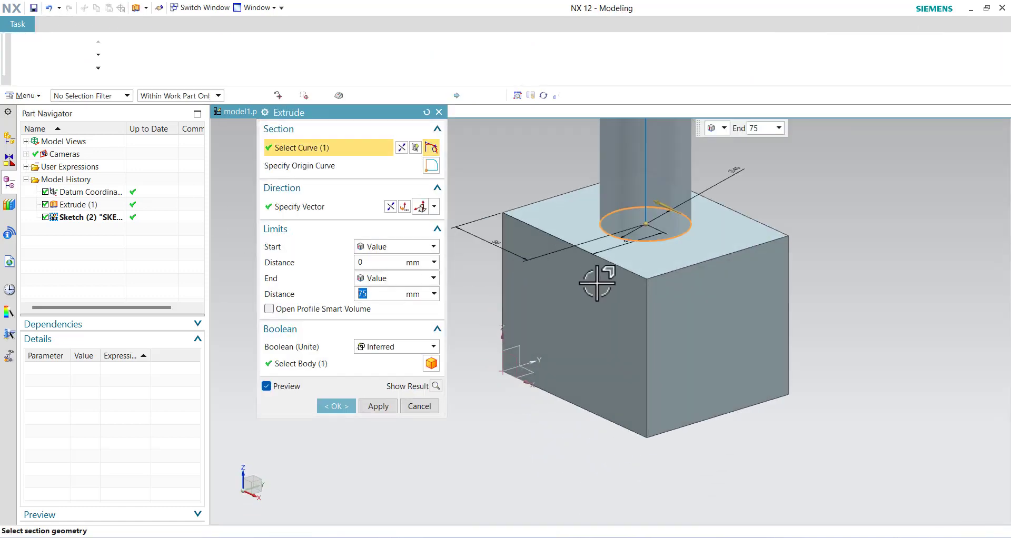
# - Reverse the extrusion direction into the block and set the end distance to 50 mm
pyautogui.scroll(3, 597, 287)
pyautogui.scroll(-5, 597, 288)
pyautogui.scroll(2, 665, 208)
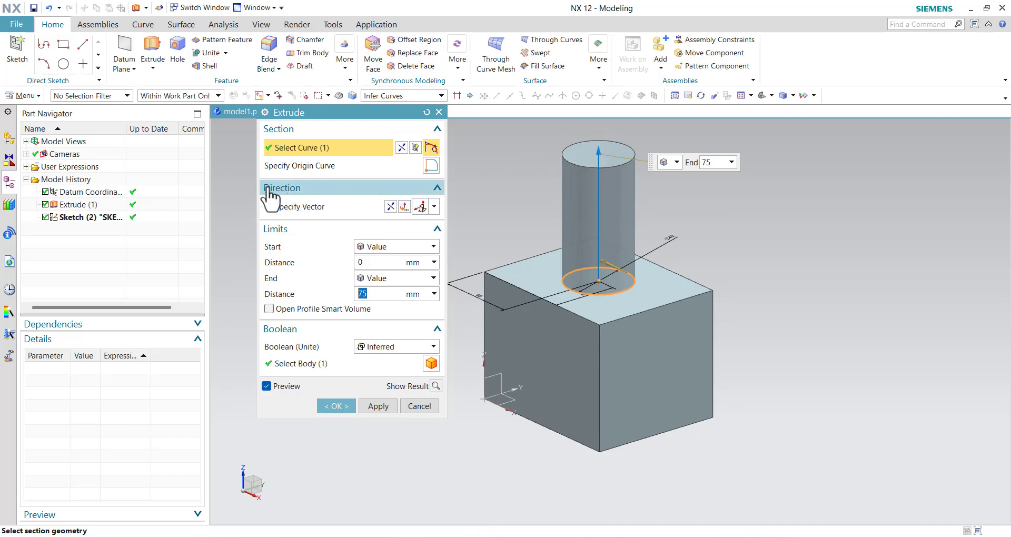
pyautogui.click(391, 208)
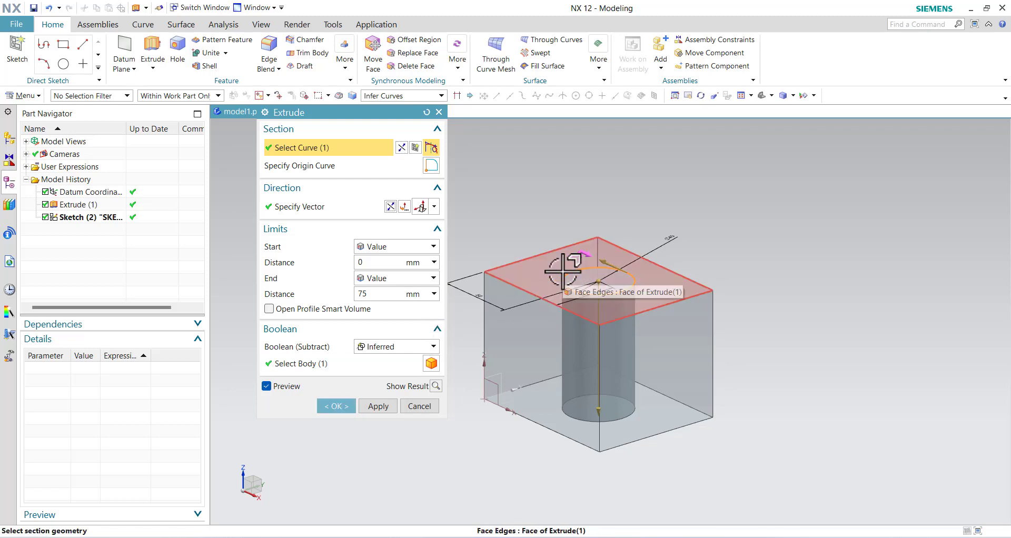
pyautogui.click(370, 298)
pyautogui.moveTo(370, 298); pyautogui.dragTo(350, 300)
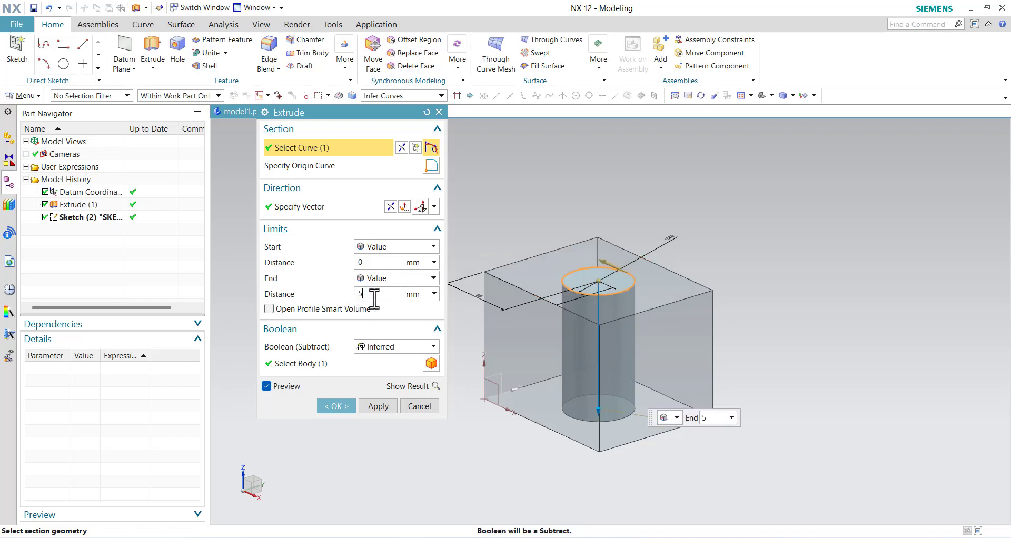
pyautogui.write('50')
pyautogui.press('Return')
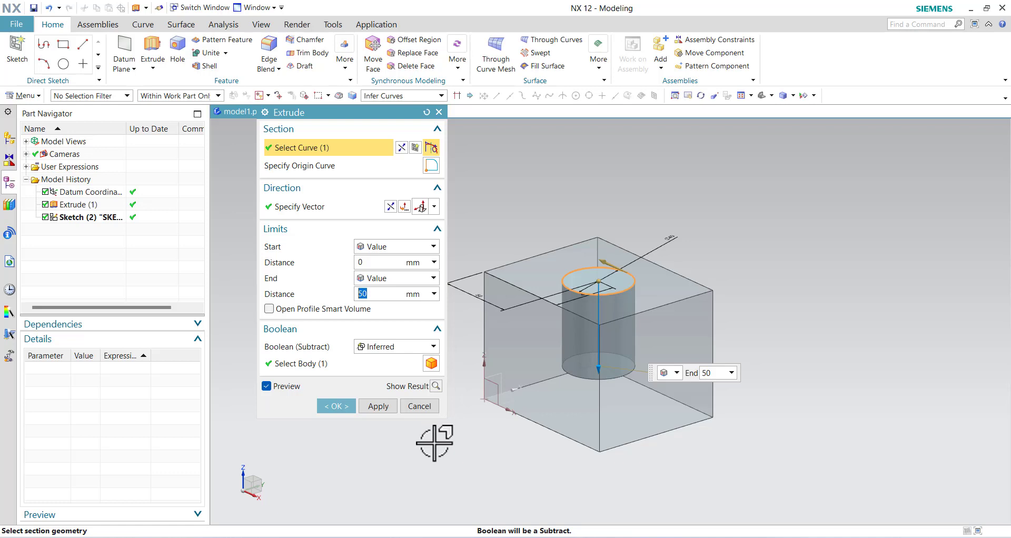
# - Show the extrusion result, inspect the hole, and create the 50 mm deep cut in the block
pyautogui.click(432, 385)
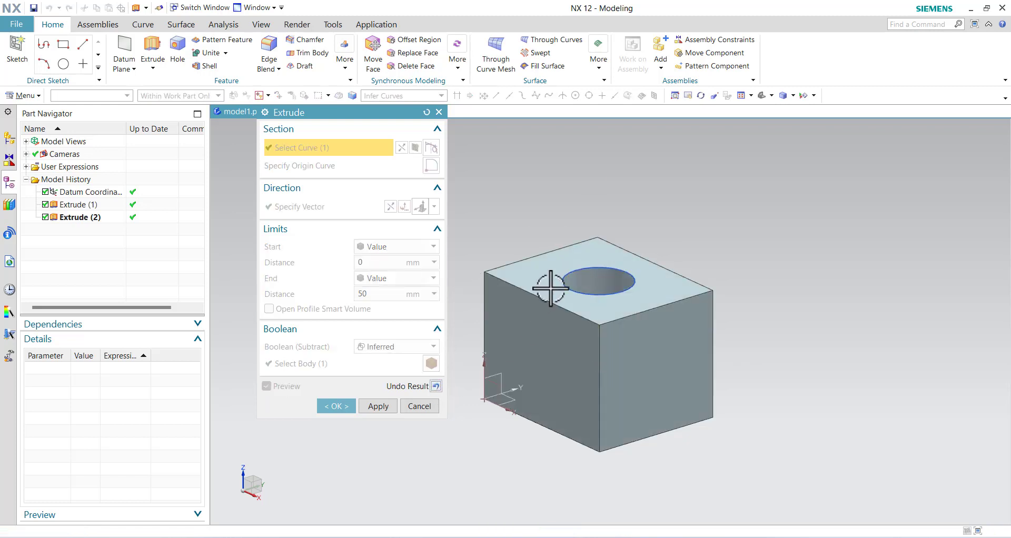
pyautogui.moveTo(551, 288); pyautogui.dragTo(554, 329, button='middle')
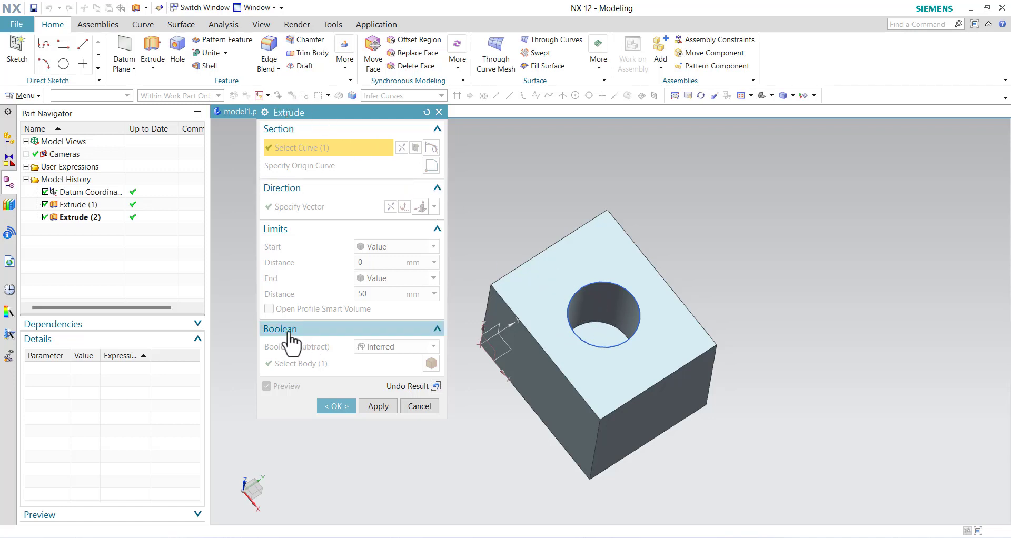
pyautogui.click(336, 406)
pyautogui.press('Home')
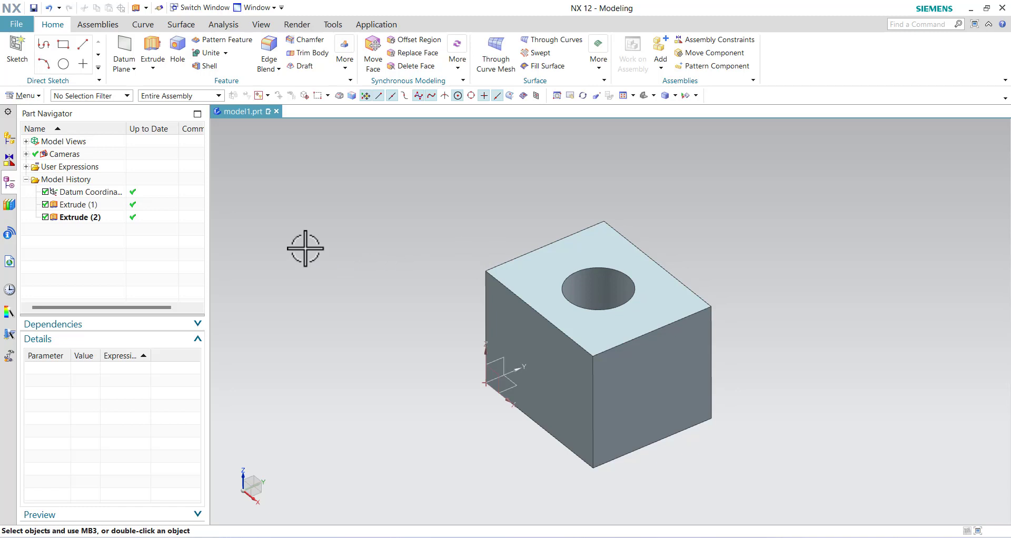
# - Edit the second extrusion's parameters to reverse its direction away from the block and change its Boolean to Unite
pyautogui.rightClick(89, 220)
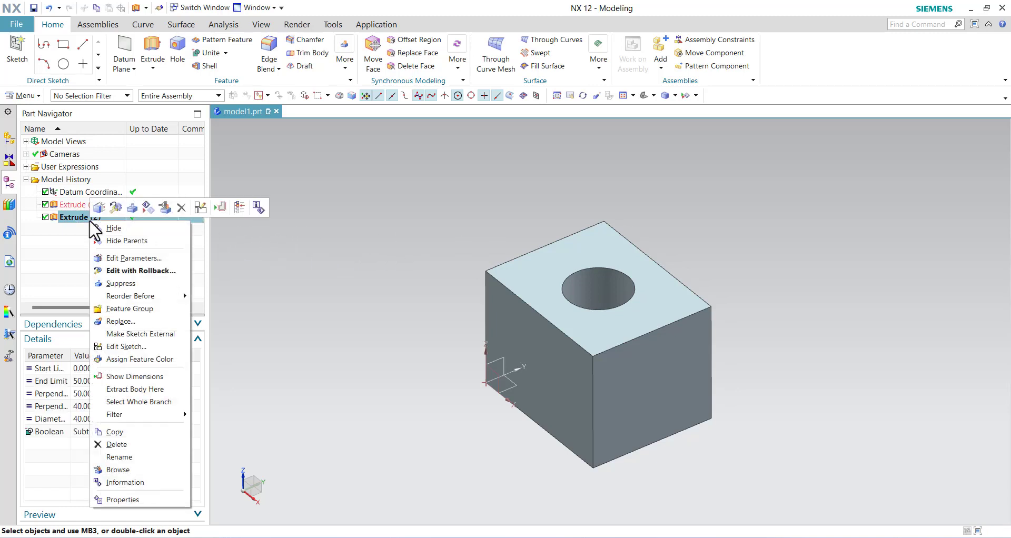
pyautogui.click(121, 259)
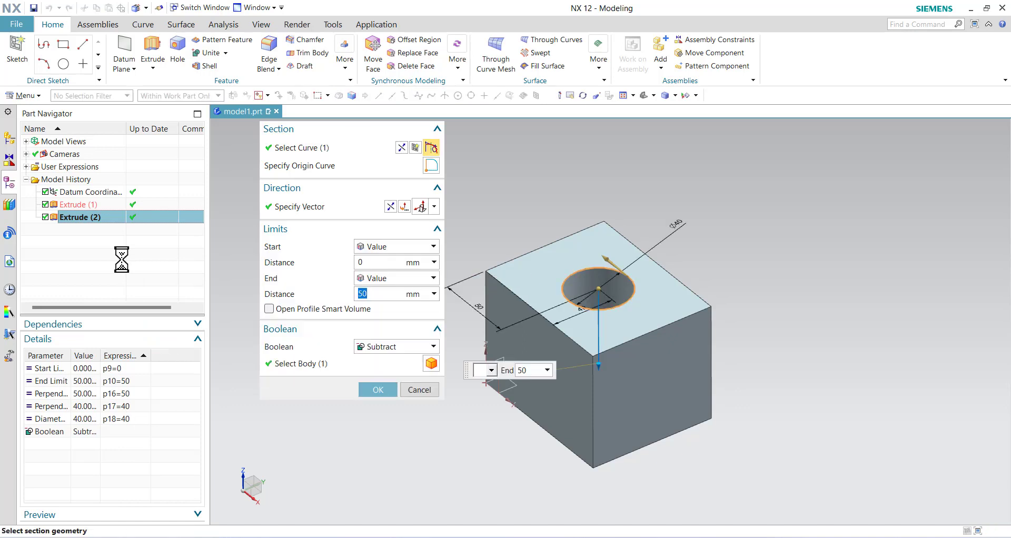
pyautogui.click(371, 295)
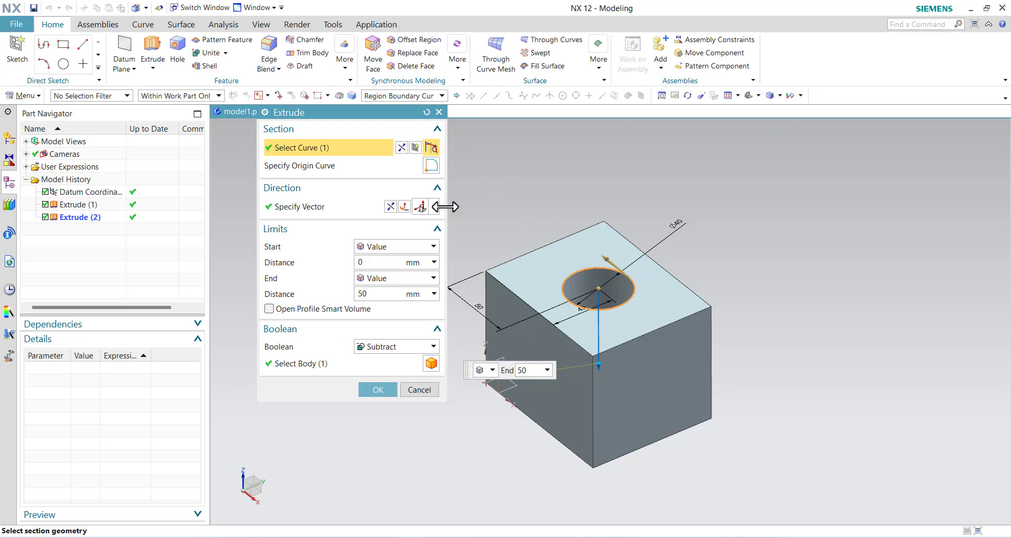
pyautogui.click(391, 208)
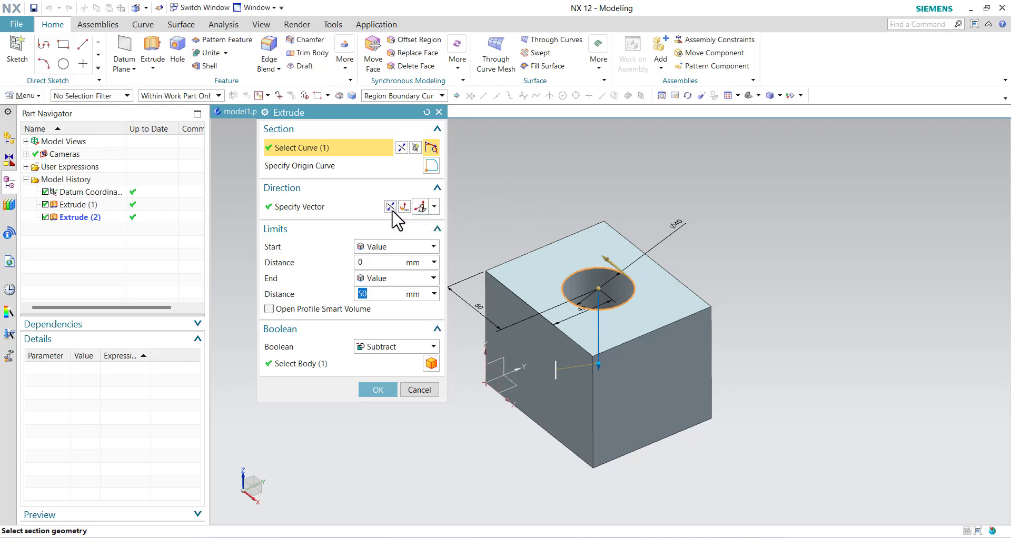
pyautogui.click(377, 346)
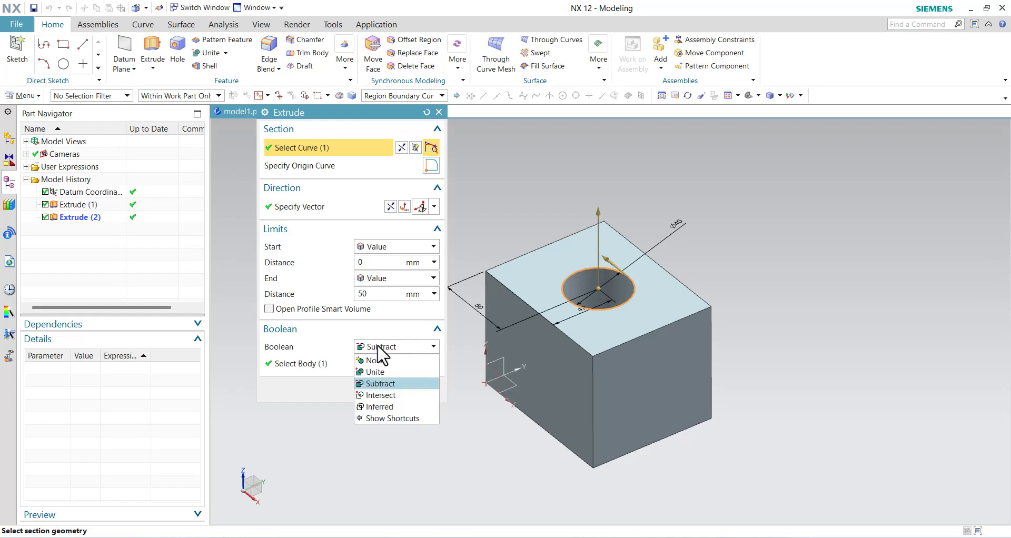
pyautogui.click(381, 373)
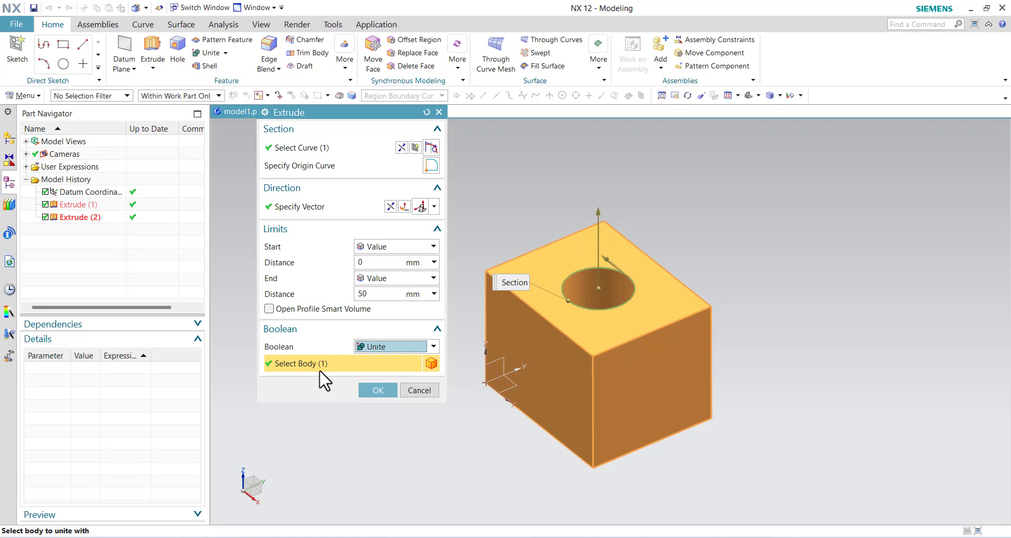
pyautogui.click(374, 390)
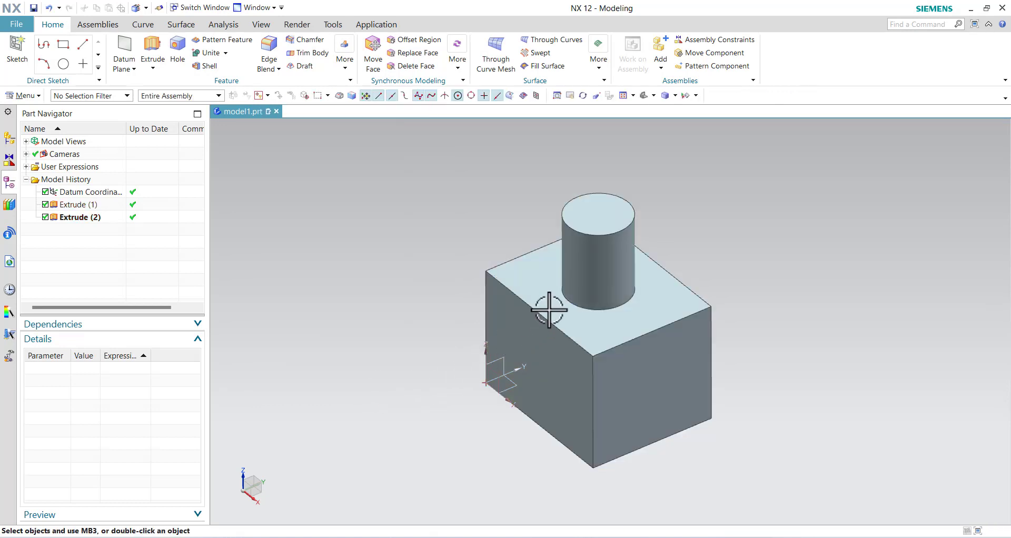
pyautogui.moveTo(546, 309); pyautogui.dragTo(559, 295, button='middle')
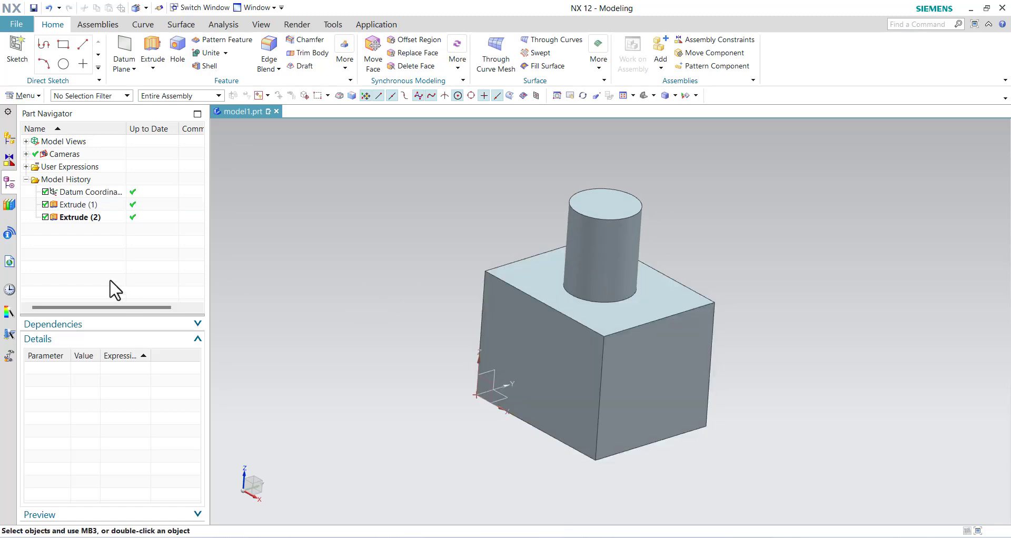
# - Examine the second extrusion's parameters and view the block and boss from below and above
pyautogui.click(79, 218)
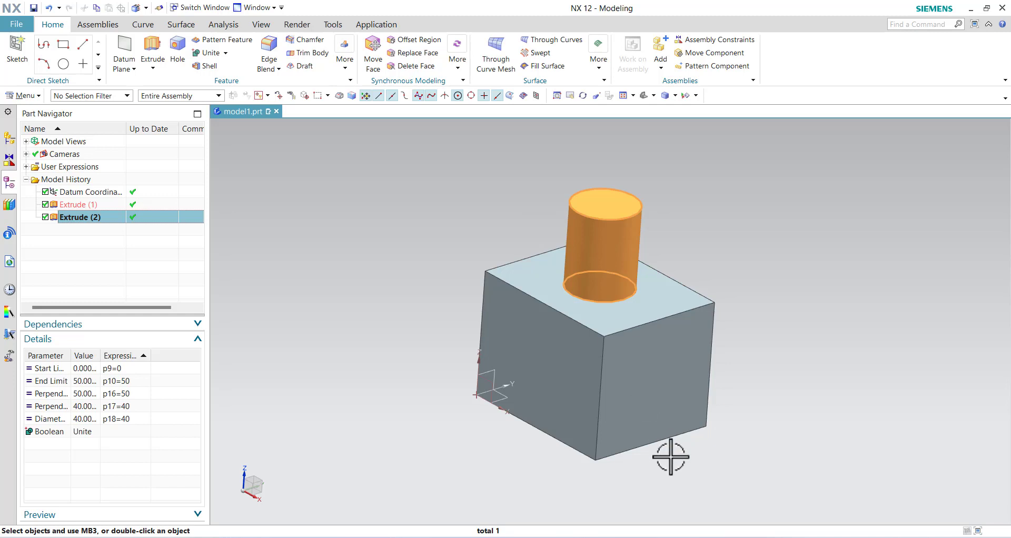
pyautogui.press('Escape')
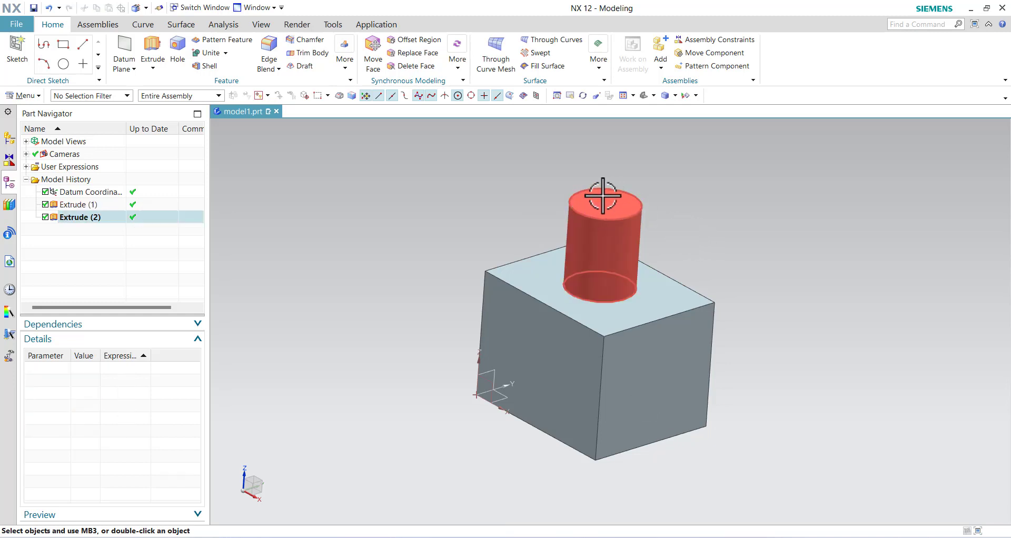
pyautogui.moveTo(638, 379); pyautogui.dragTo(604, 359, button='middle')
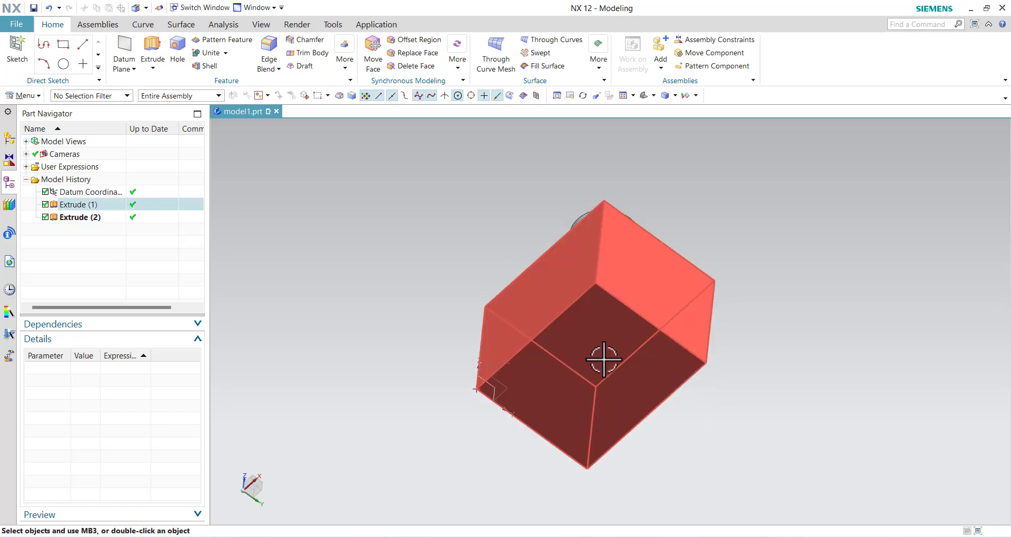
pyautogui.moveTo(537, 183); pyautogui.dragTo(548, 311, button='middle')
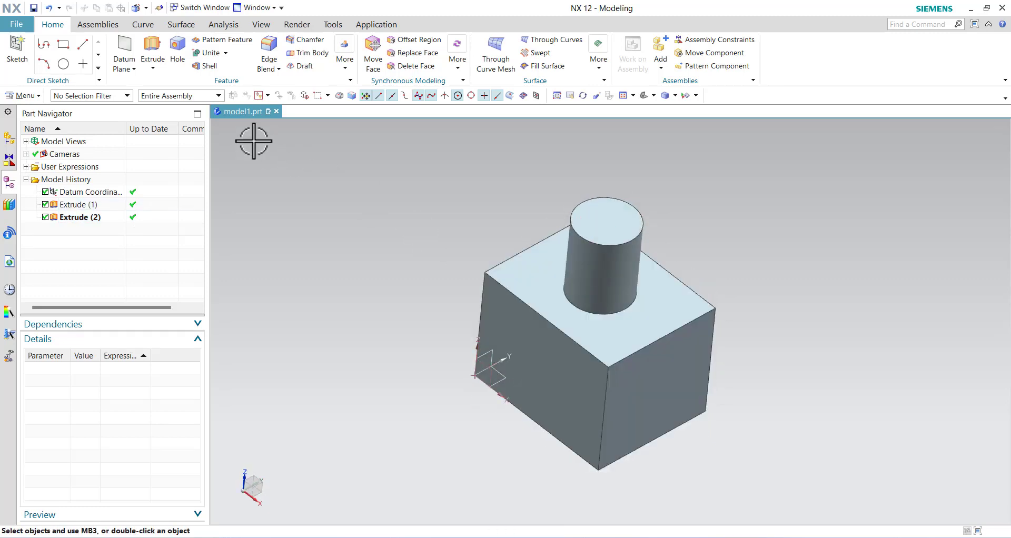
# - Start an Extrude with a new section sketch on the top face of the cylindrical boss
pyautogui.click(149, 46)
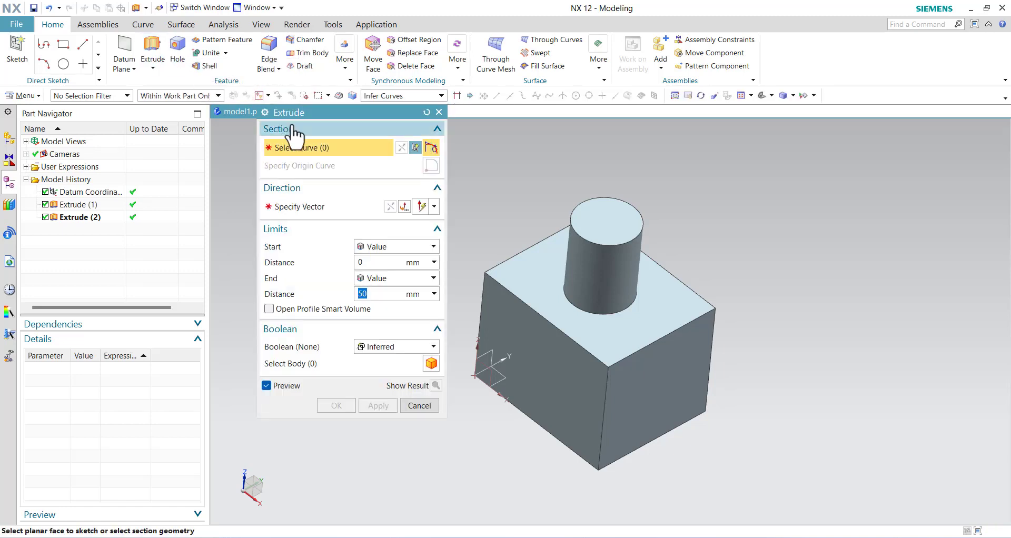
pyautogui.click(415, 148)
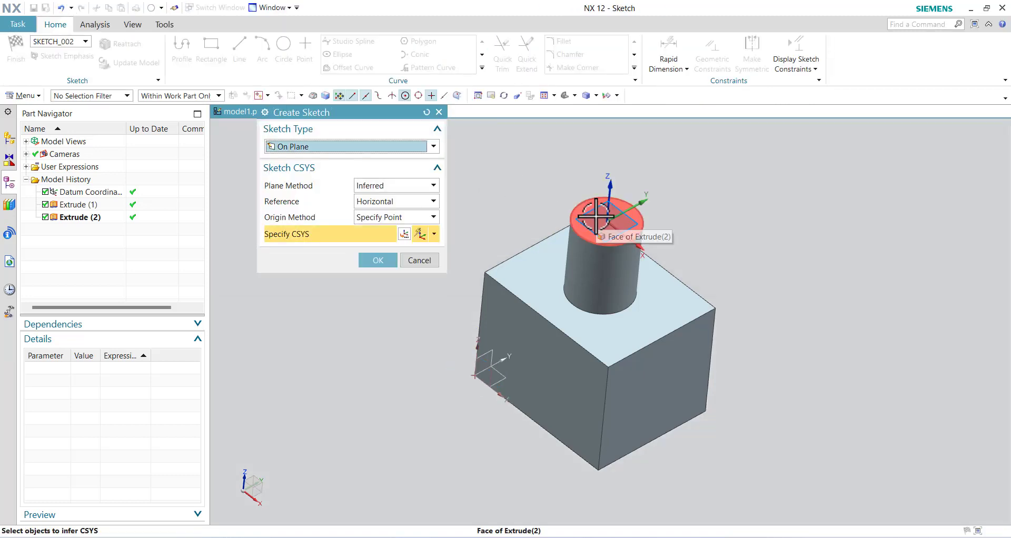
pyautogui.click(595, 216)
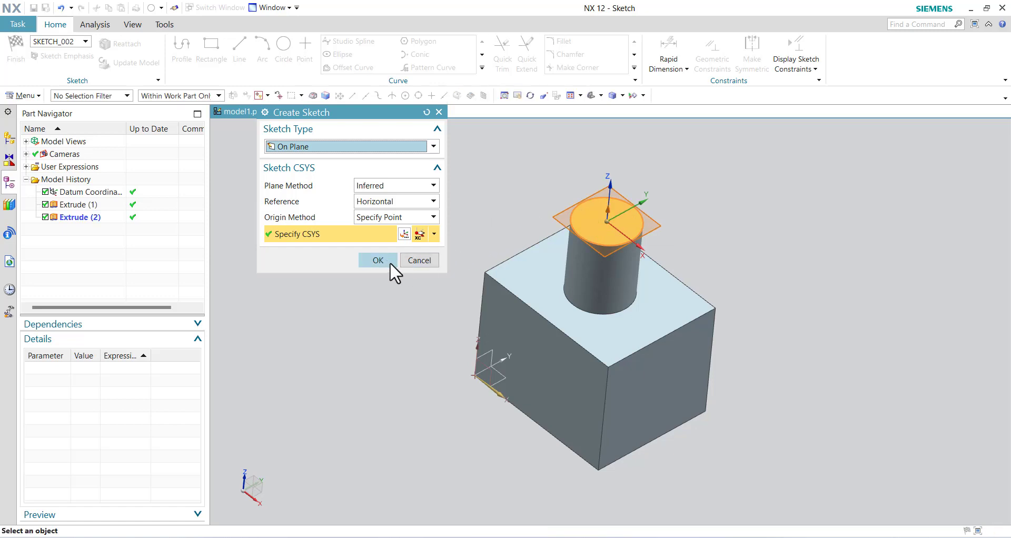
pyautogui.click(382, 257)
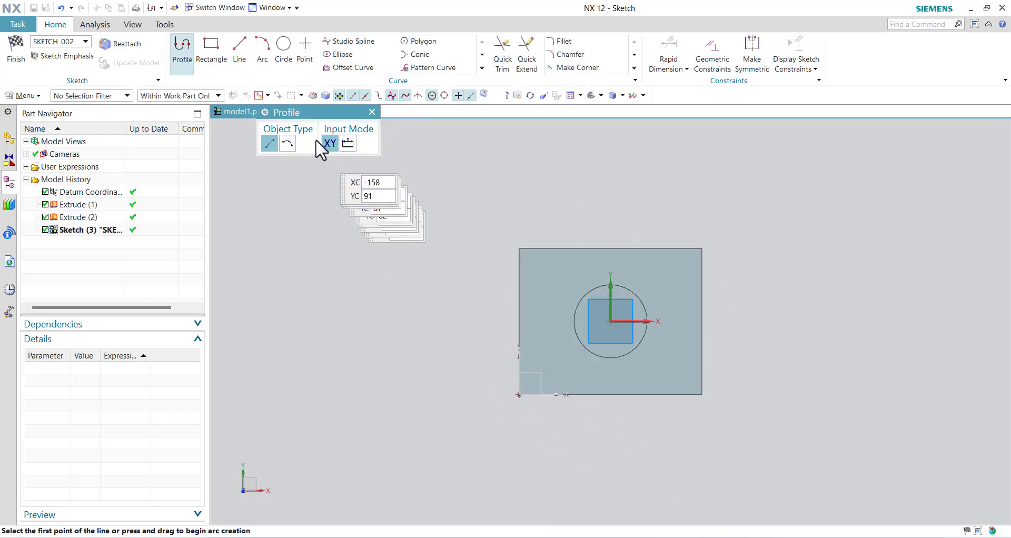
# - Sketch a 20 mm diameter circle centred on the boss's top face and finish the sketch
pyautogui.click(289, 40)
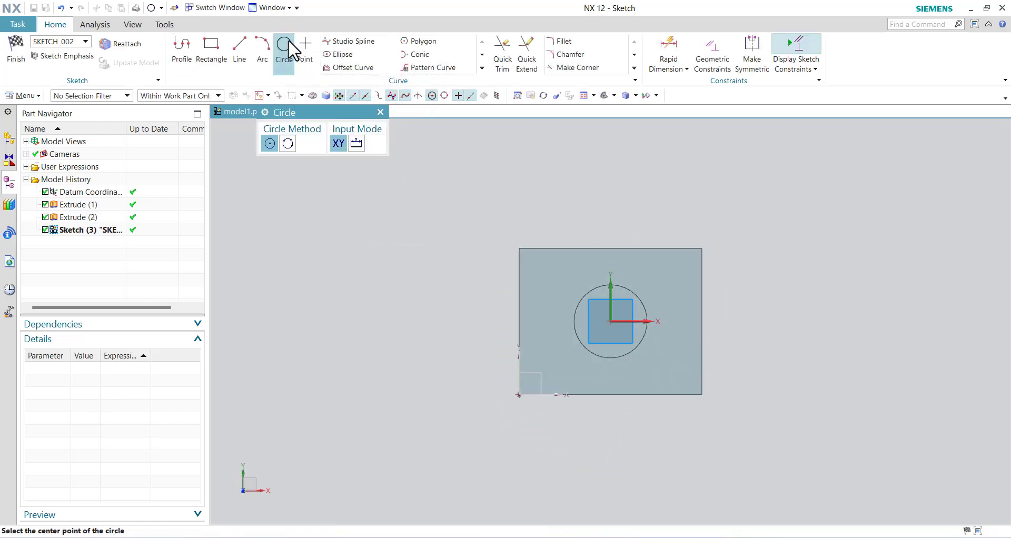
pyautogui.click(612, 323)
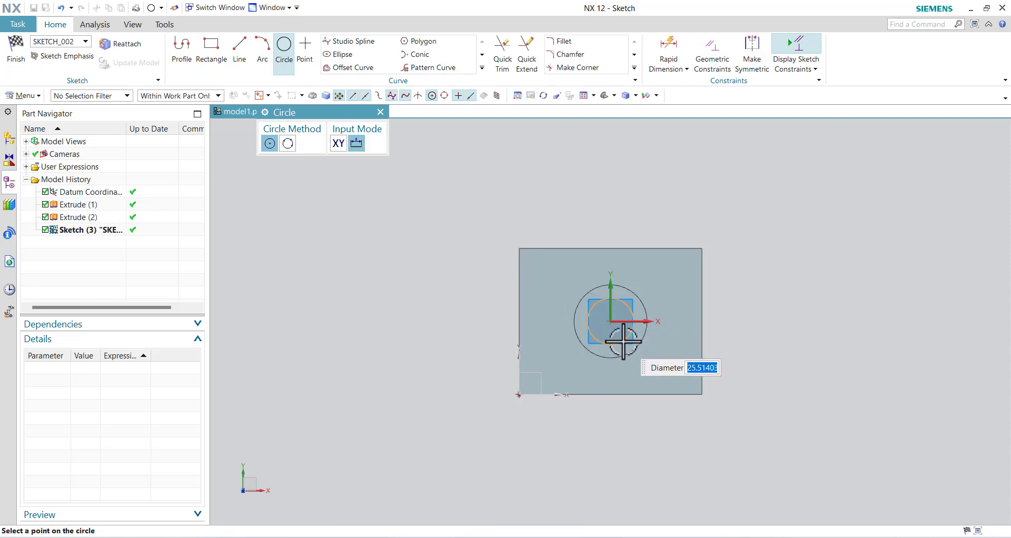
pyautogui.write('20')
pyautogui.press('Return')
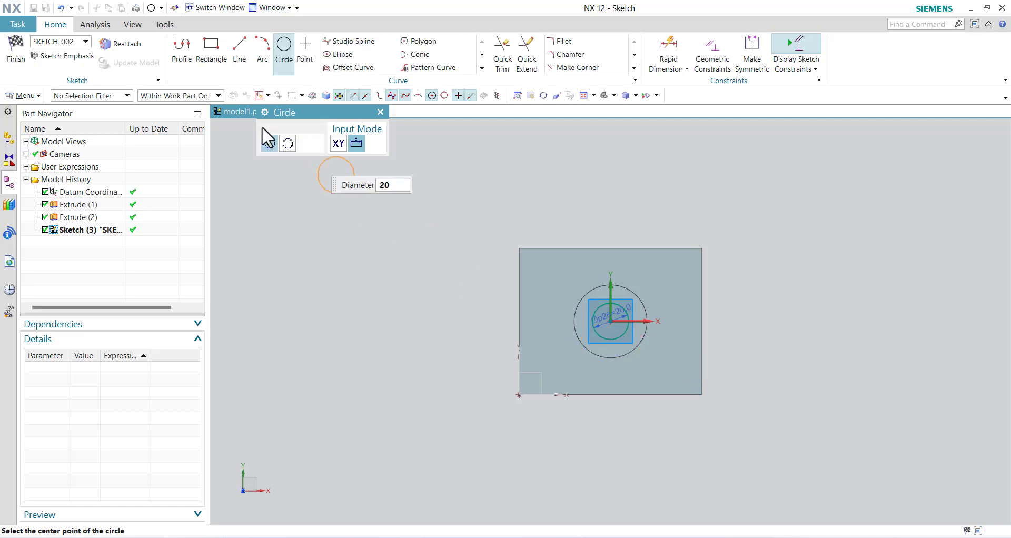
pyautogui.click(18, 54)
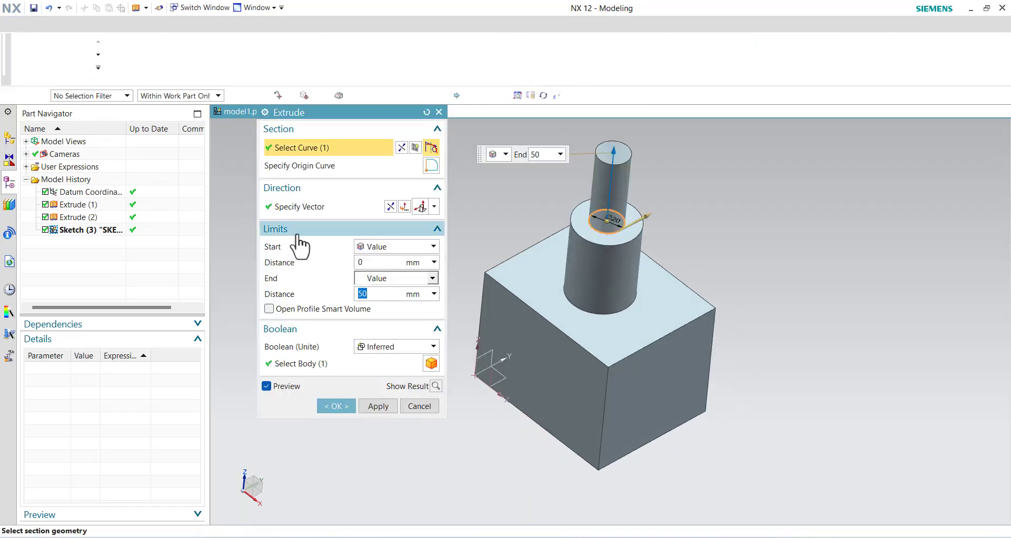
# - Reverse the extrusion into the body, set its end limit to Through All, and create the through hole
pyautogui.scroll(2, 784, 302)
pyautogui.scroll(-3, 784, 301)
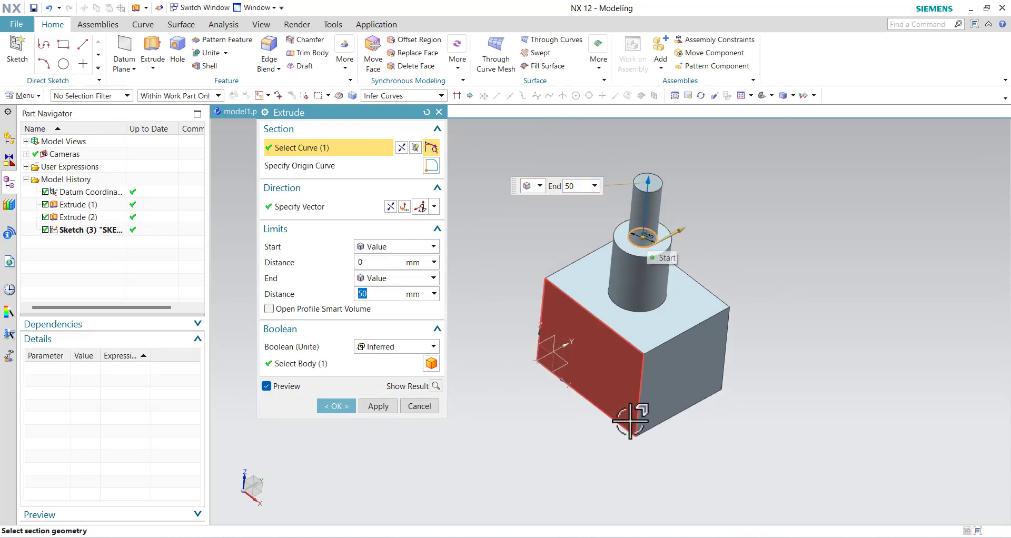
pyautogui.click(389, 207)
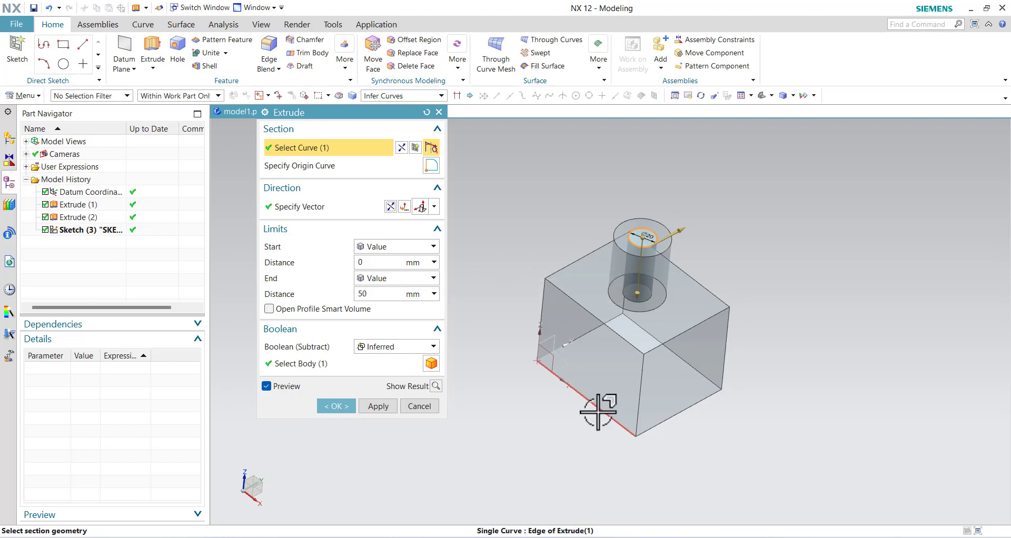
pyautogui.click(392, 282)
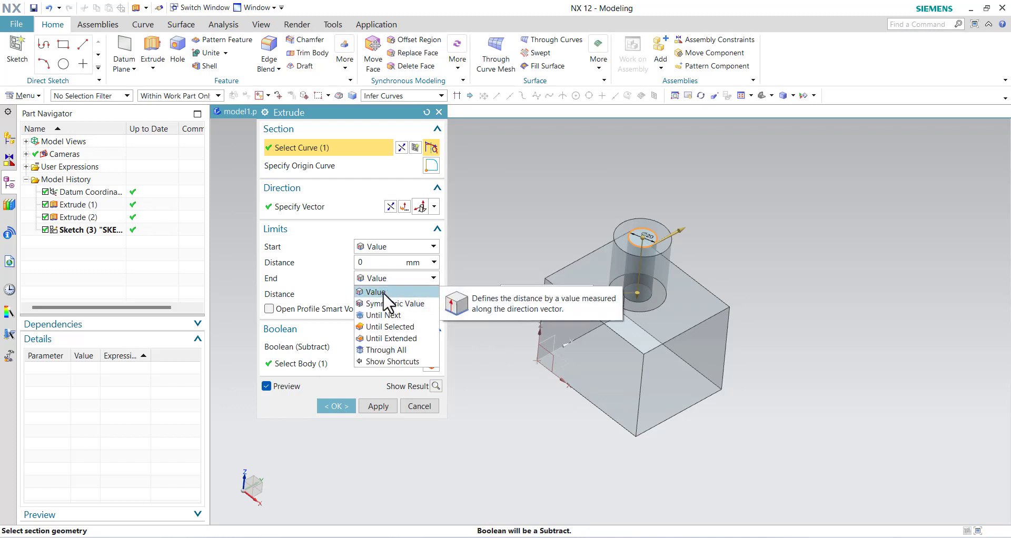
pyautogui.click(387, 350)
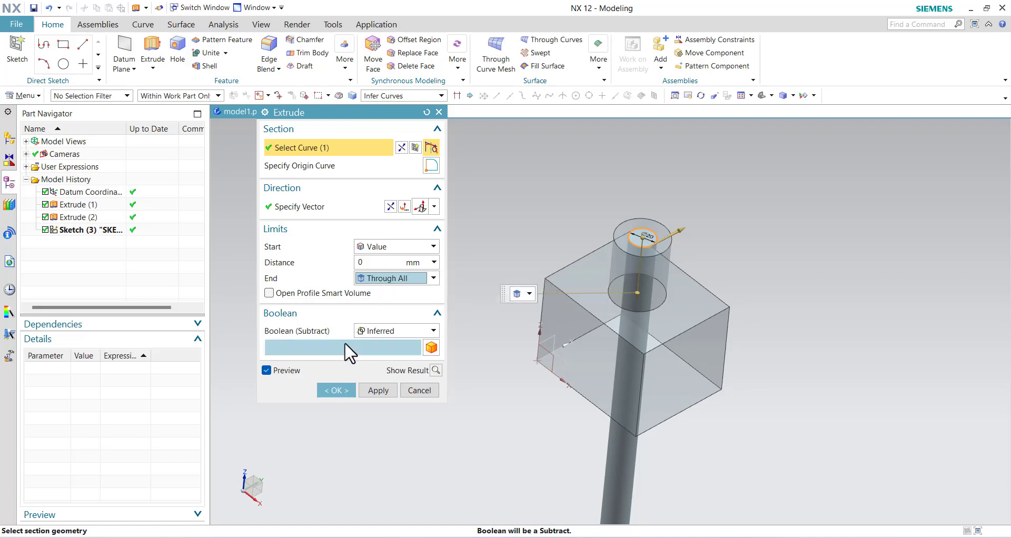
pyautogui.click(345, 390)
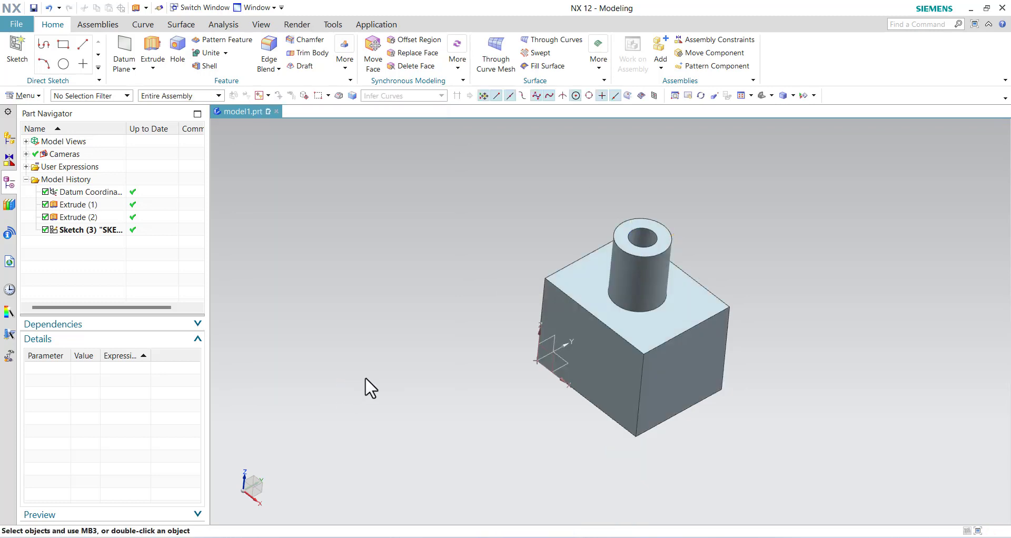
pyautogui.moveTo(696, 284); pyautogui.dragTo(695, 262, button='middle')
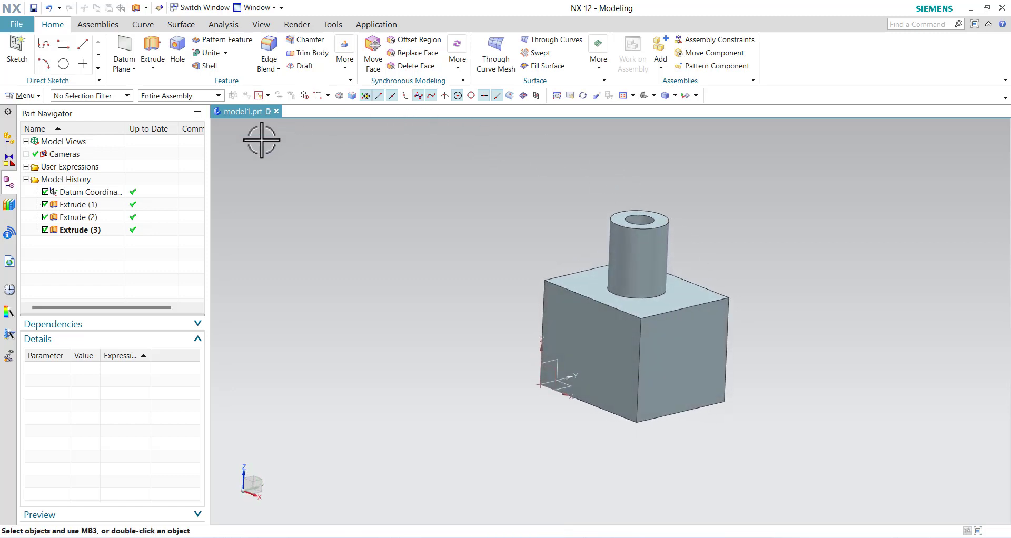